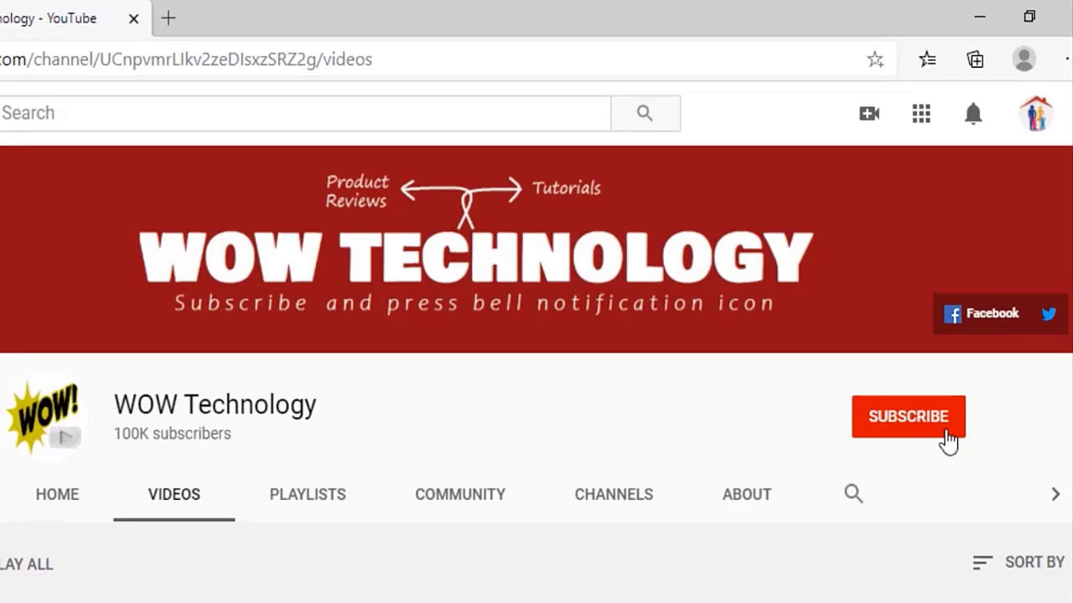
- Subscribe to the WOW Technology channel and set its notification bell to All
click(930, 331)
click(948, 419)
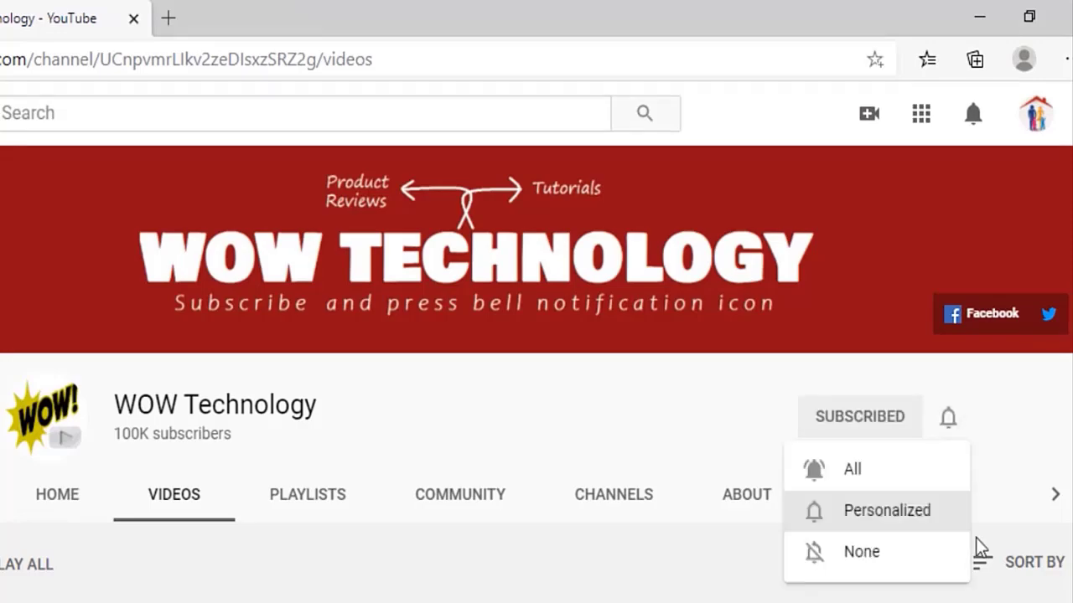
click(950, 486)
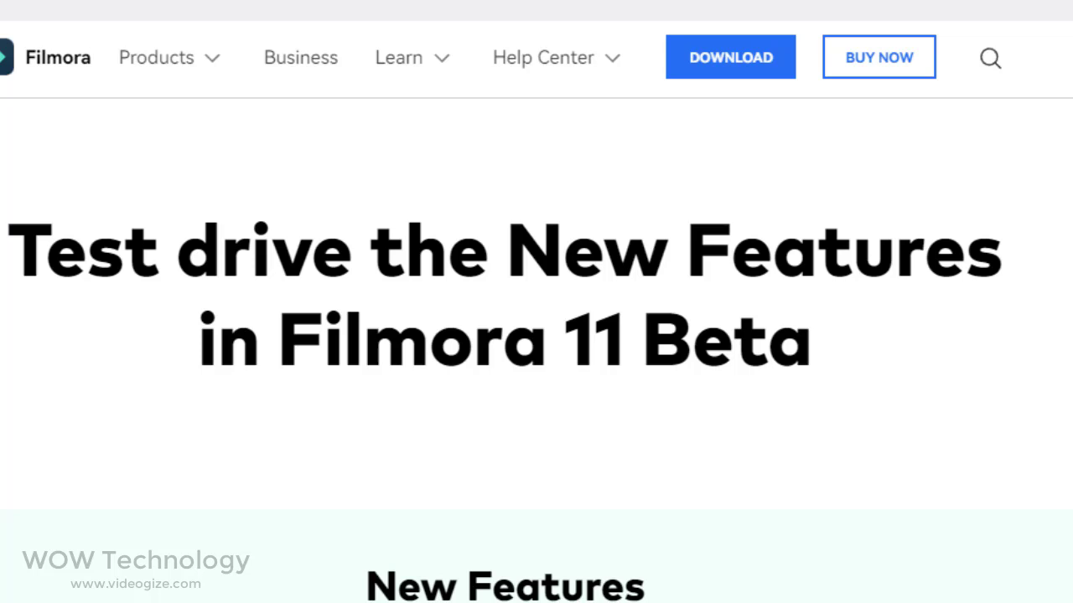
- Sign in with the Wondershare ID email and the pasted password
click(771, 22)
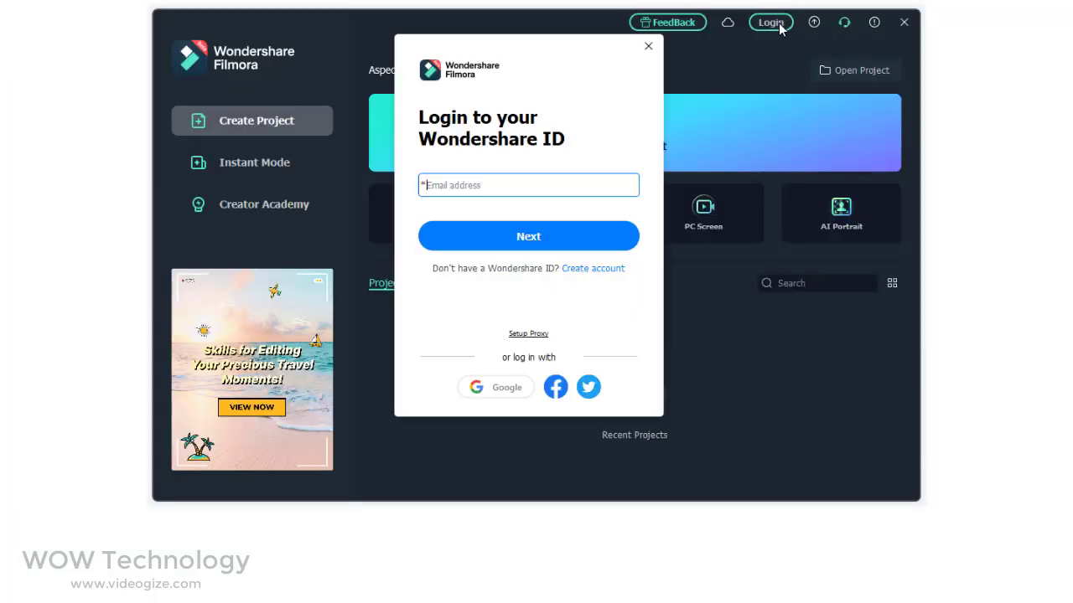
click(603, 236)
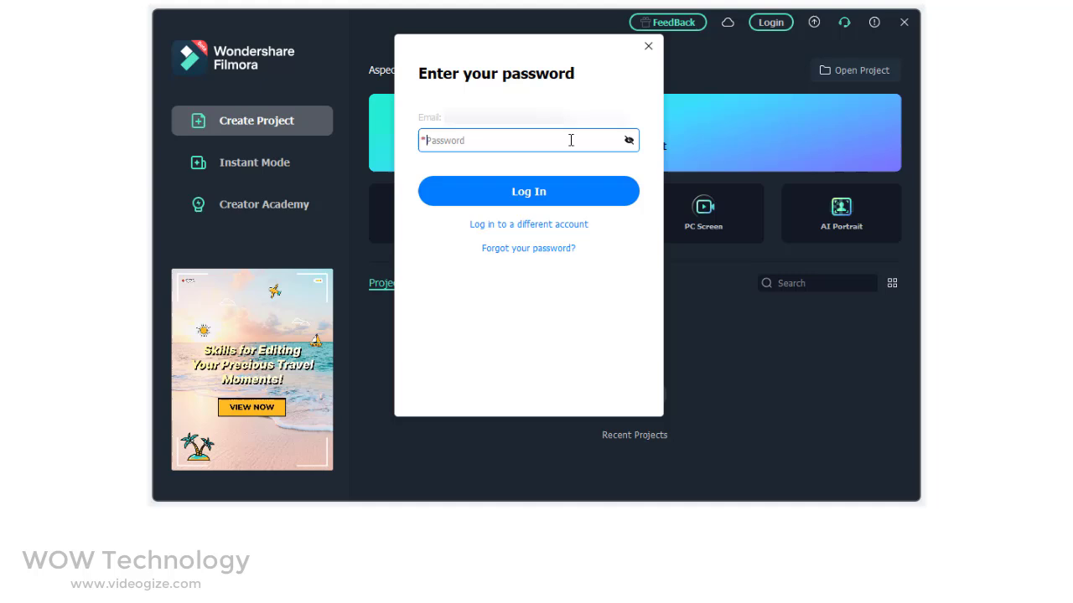
key(ctrl+v)
click(562, 202)
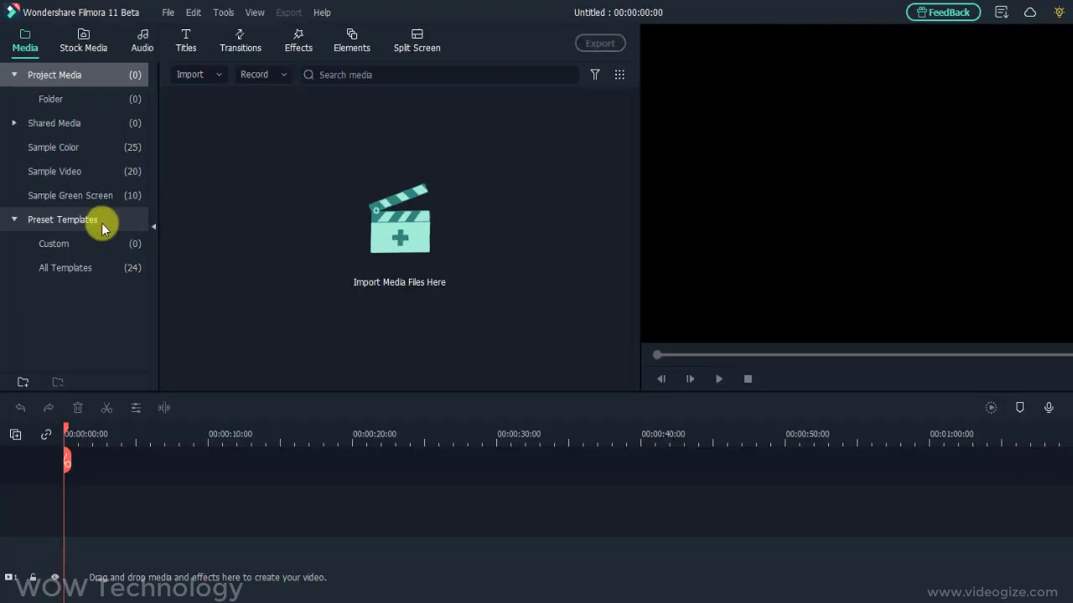
- Apply a birthday template from All Preset Templates and play it from the start
click(101, 223)
click(872, 486)
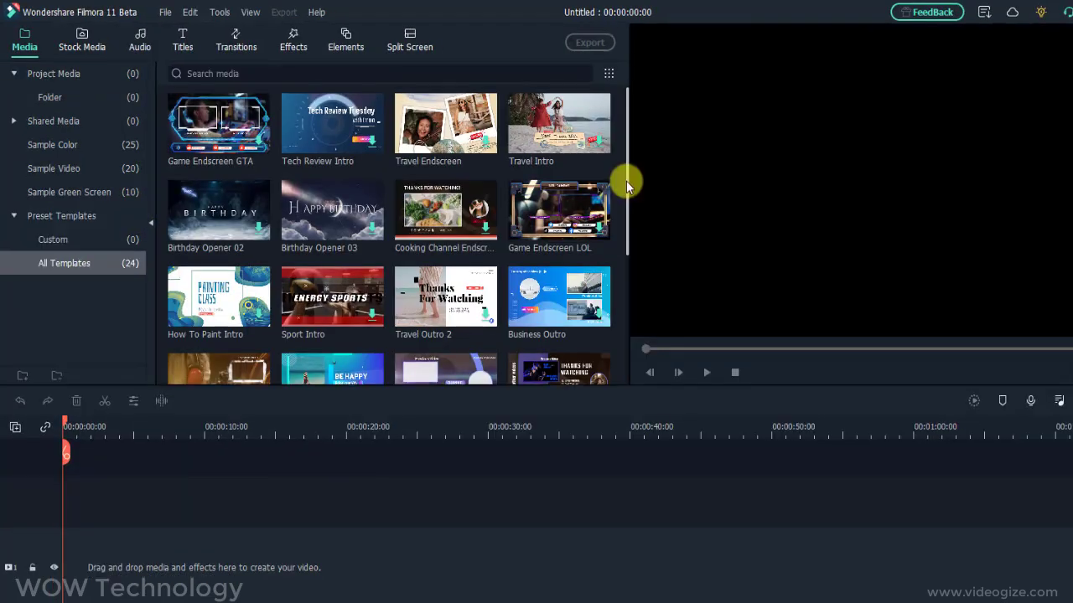
drag(629, 205, 637, 306)
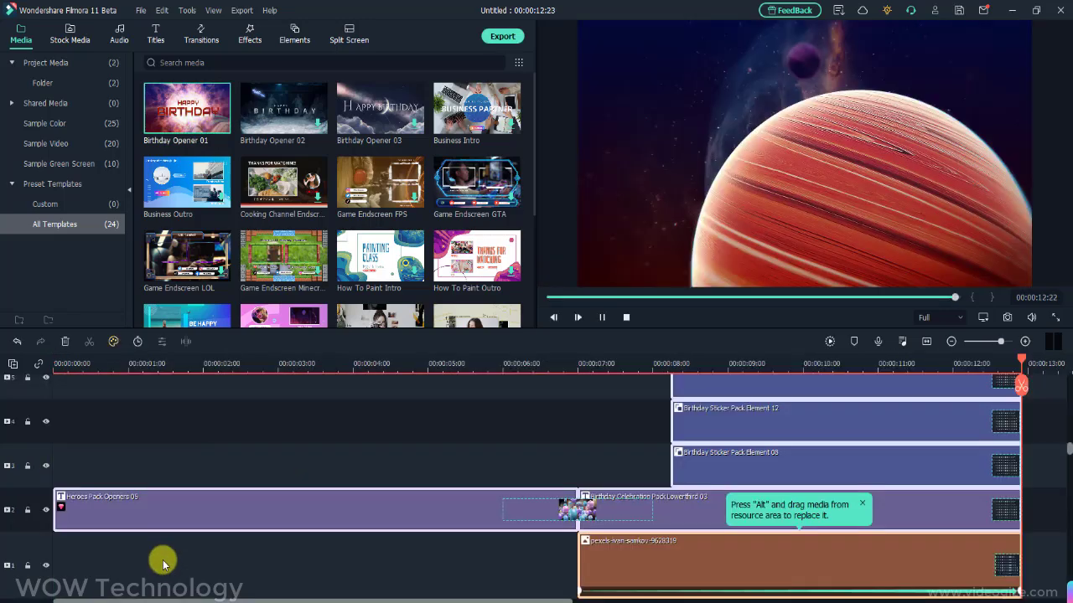
click(603, 317)
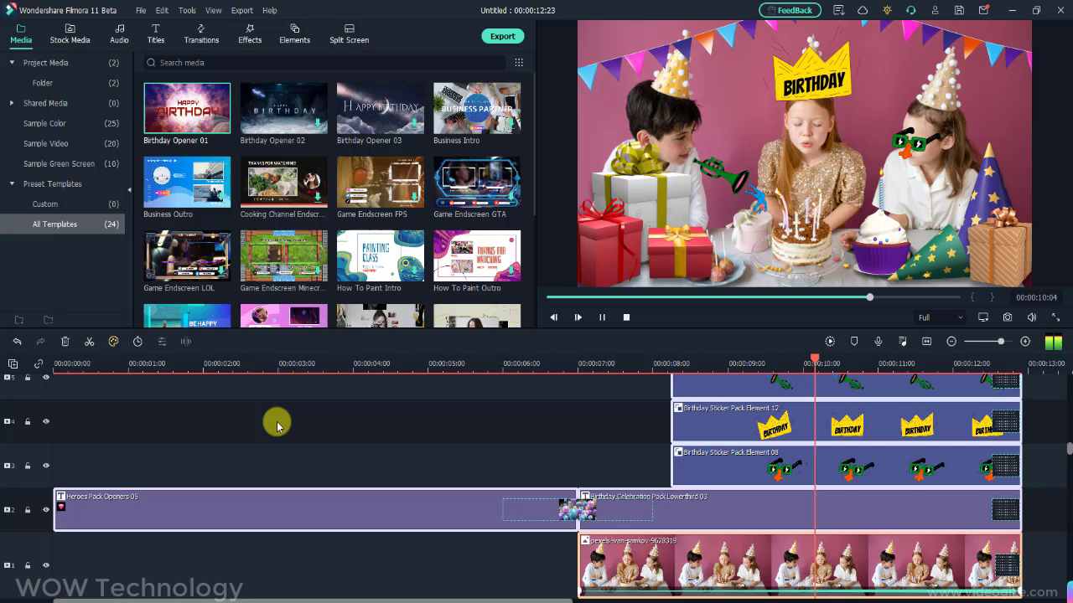
- Select the birthday title's text lines, then the trumpet and glasses stickers in the preview
double_click(511, 510)
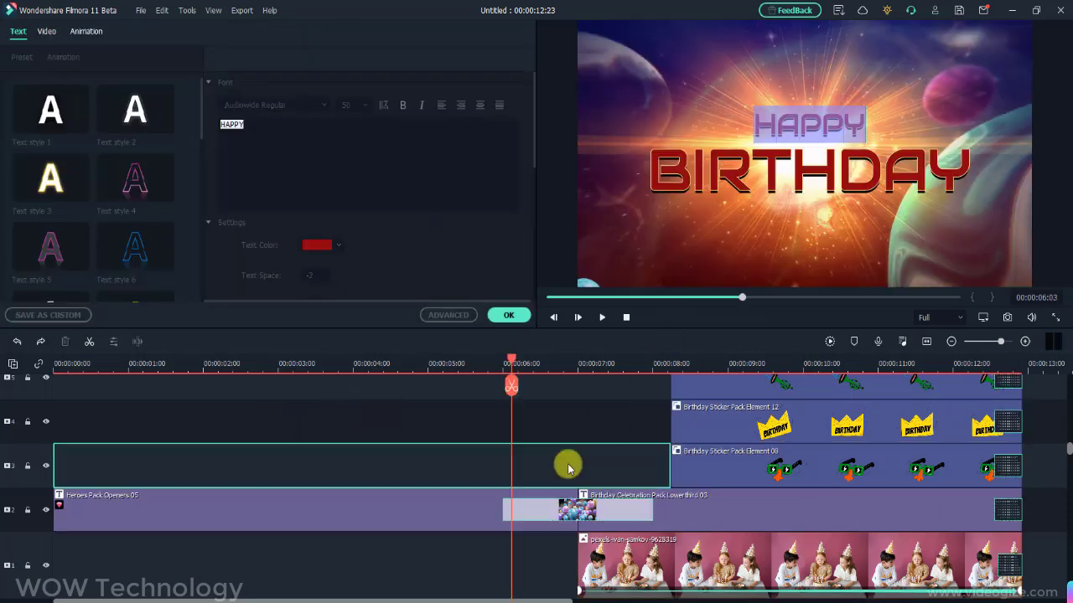
click(731, 177)
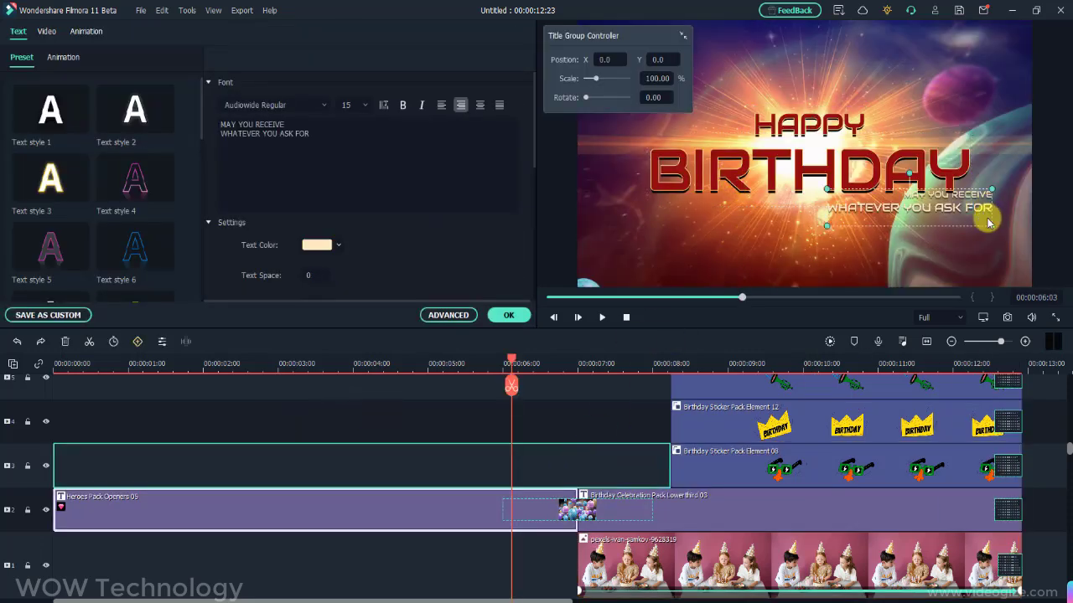
click(696, 362)
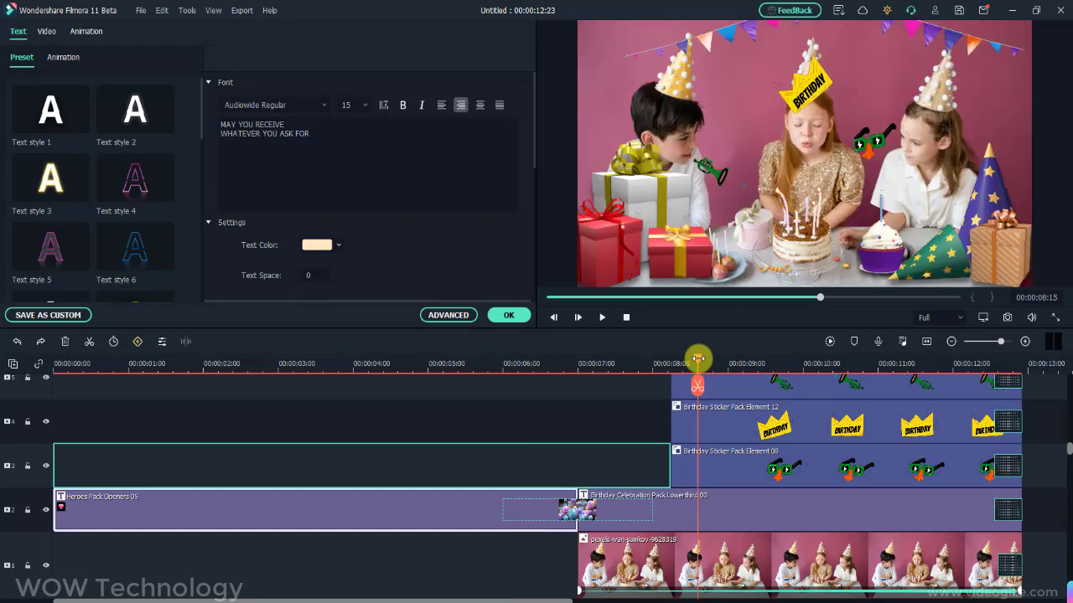
click(718, 181)
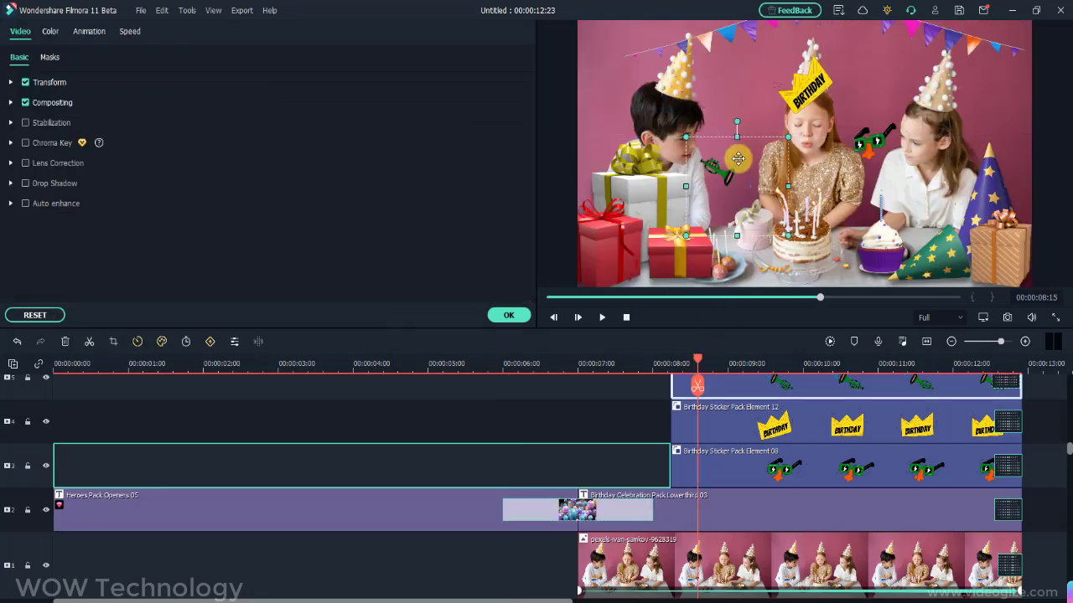
click(871, 166)
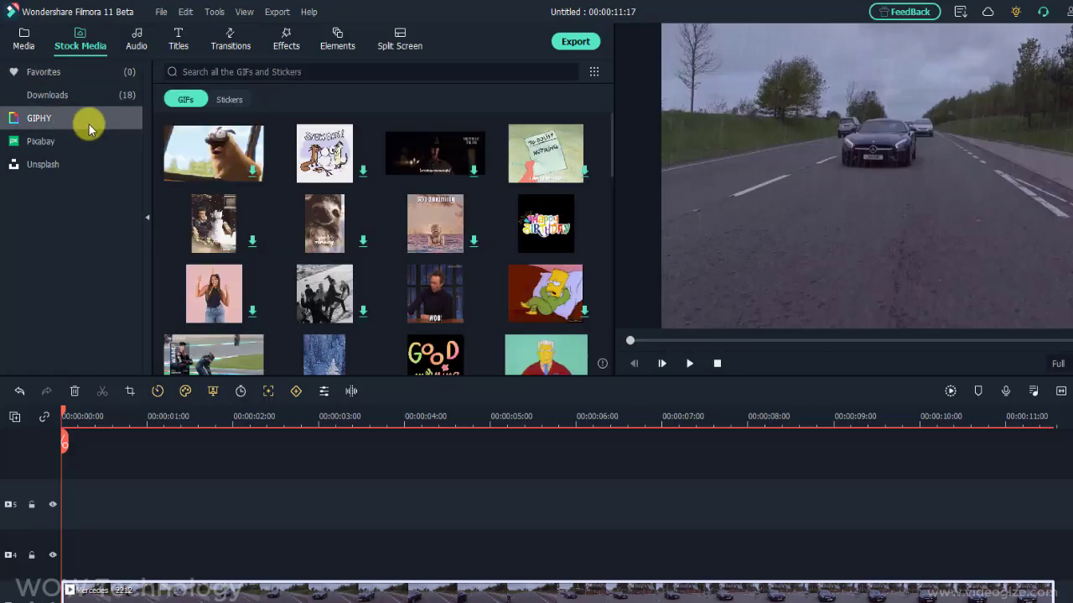
- Browse GIPHY stickers and Pixabay videos, adding and playing the Christmas candles clip
scroll(613, 178, down, 1)
mouse_move(612, 178)
mouse_down()
mouse_move(617, 233)
mouse_move(618, 136)
mouse_move(611, 179)
mouse_move(612, 148)
mouse_up()
click(226, 99)
click(72, 142)
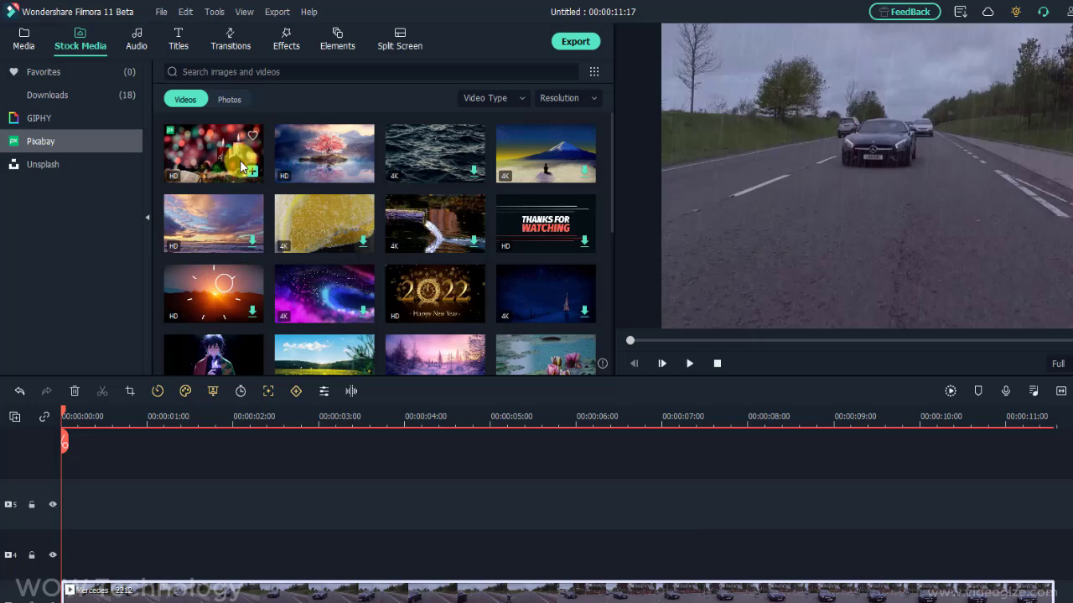
click(251, 171)
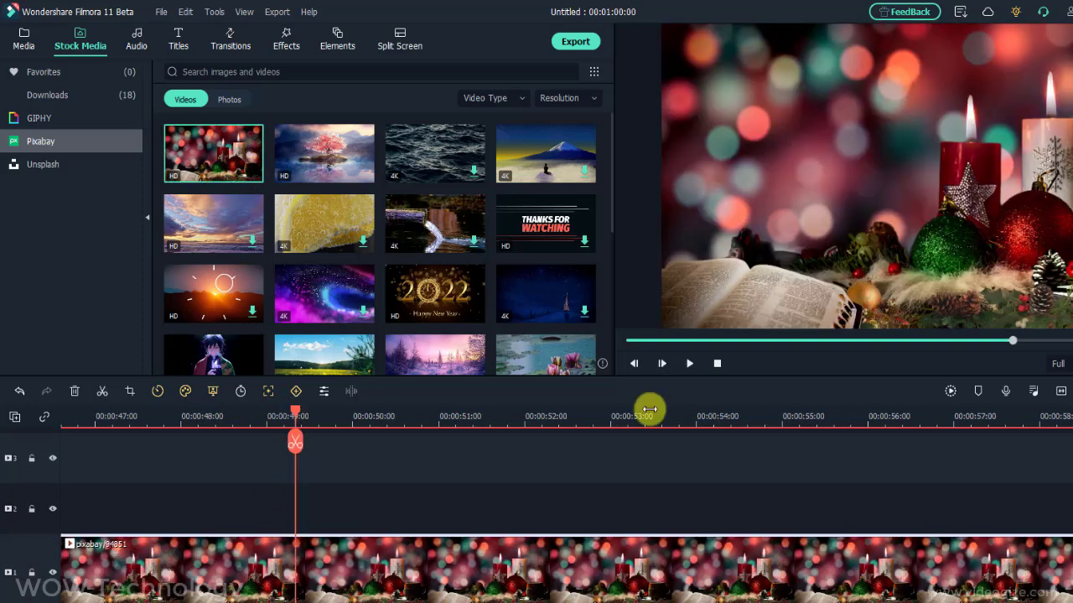
click(689, 364)
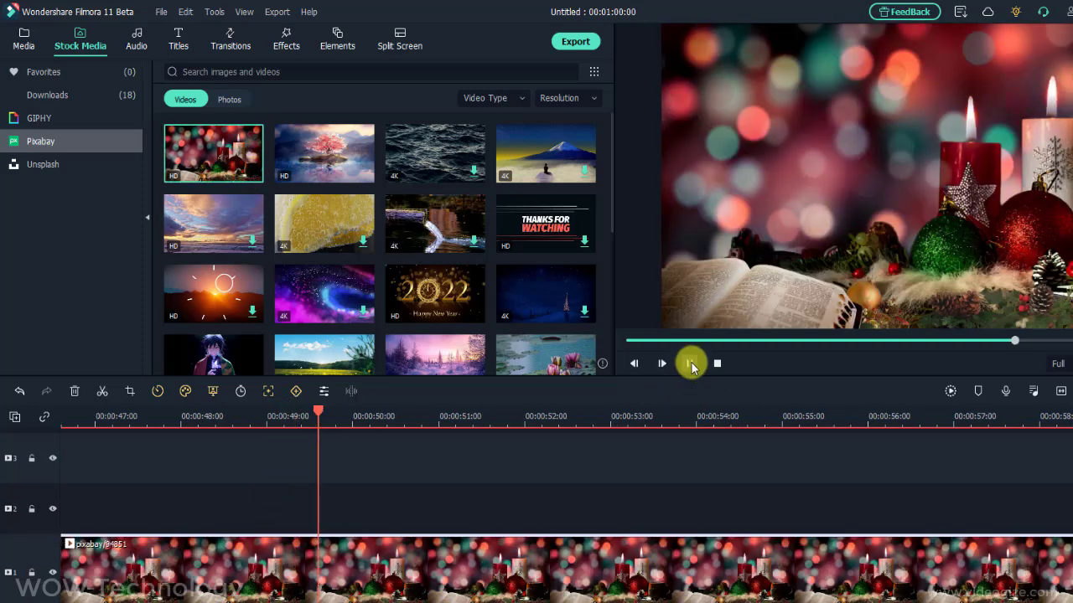
- Browse Pixabay and Unsplash photos, place the hearts GIF above the Mercedes footage, and preview stock clips
click(234, 100)
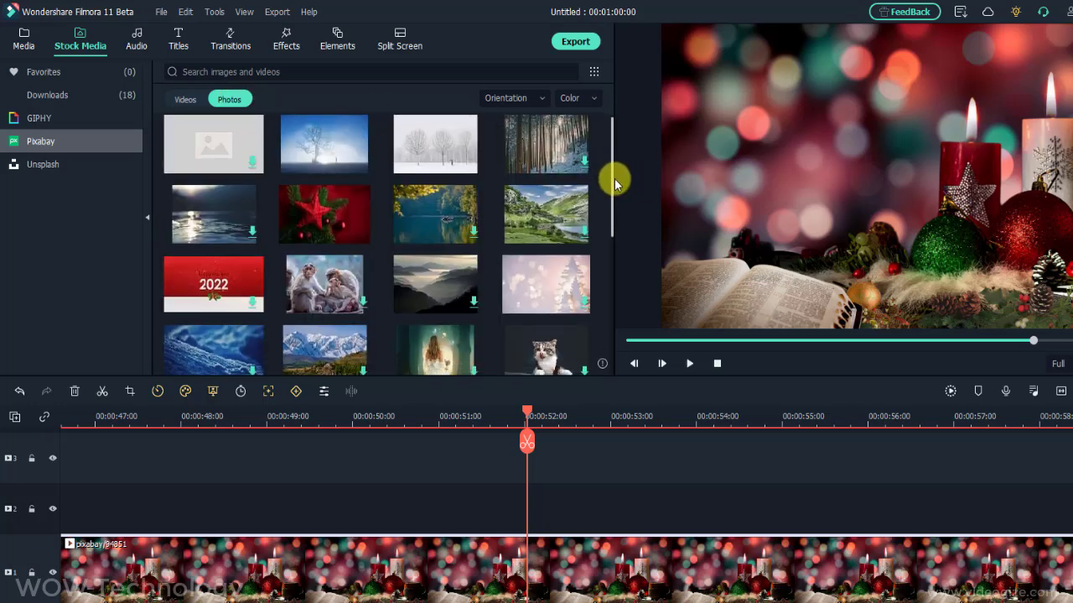
scroll(617, 178, down, 5)
click(59, 169)
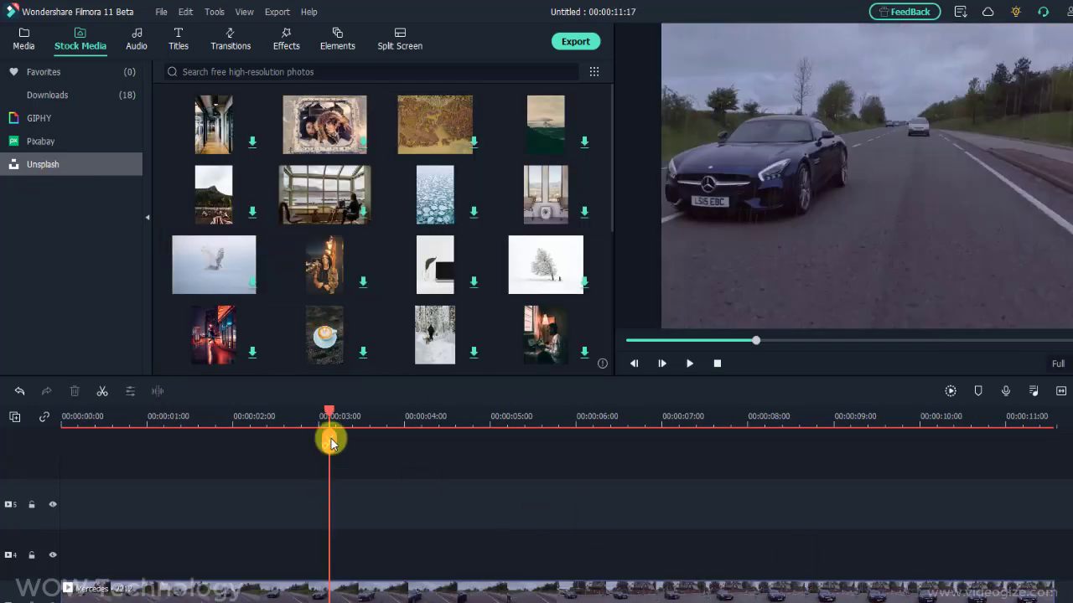
drag(613, 115, 630, 272)
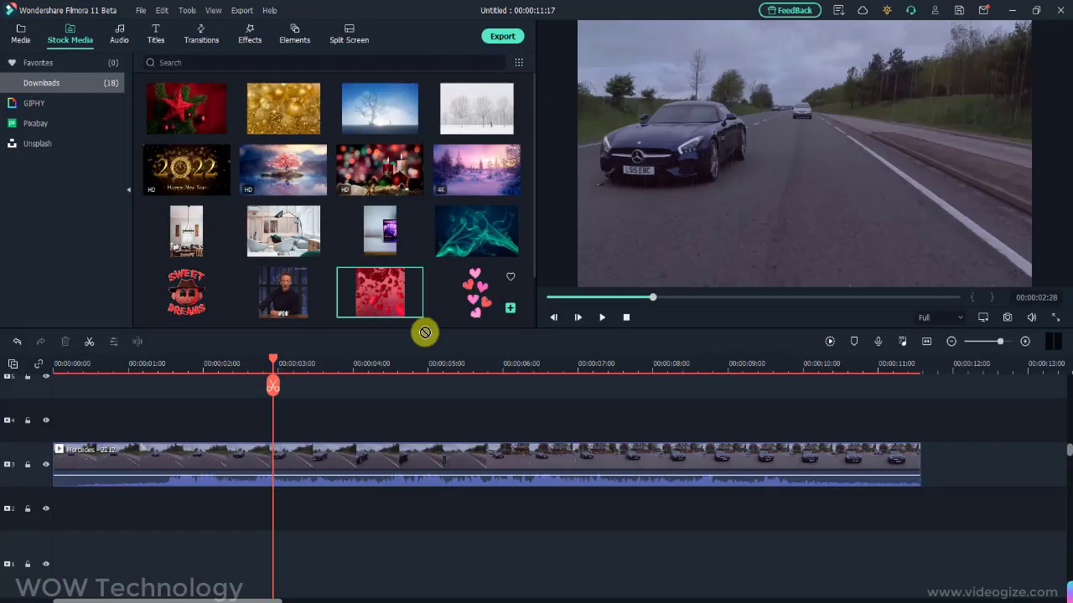
drag(424, 330, 358, 359)
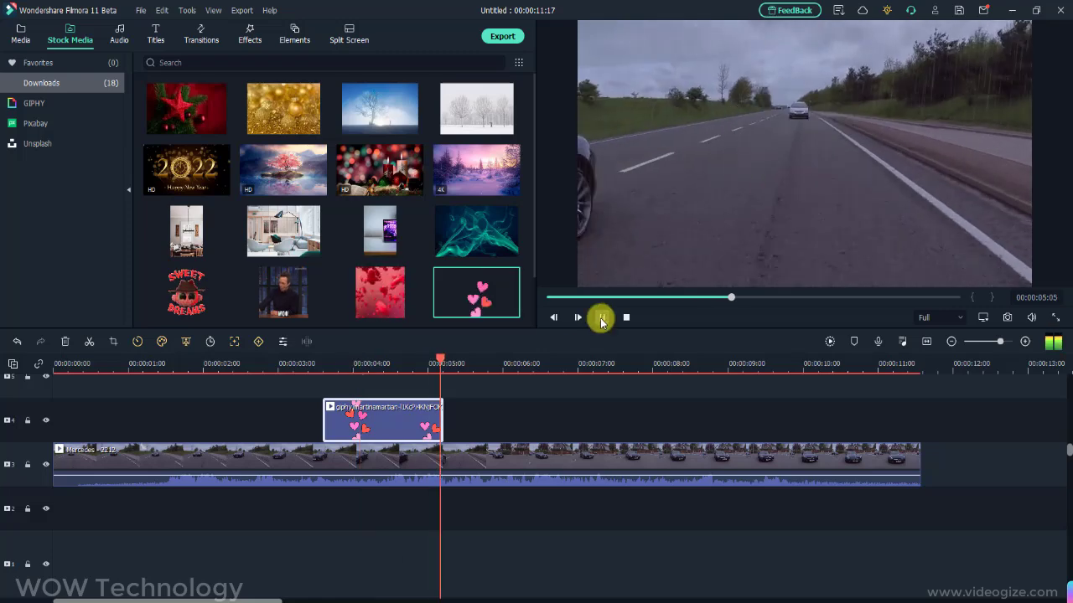
click(200, 186)
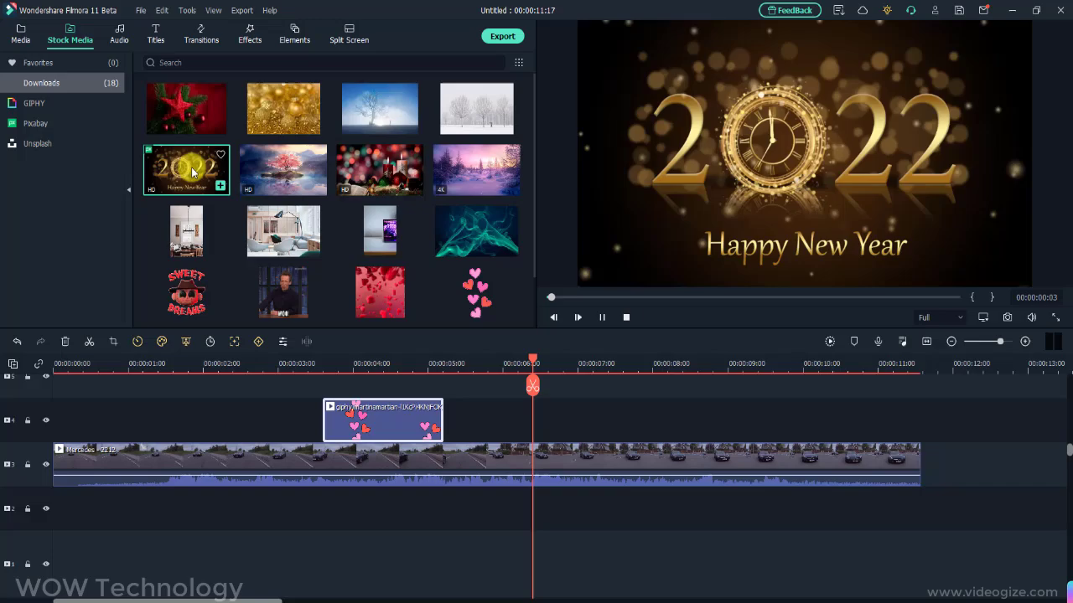
click(264, 167)
click(457, 167)
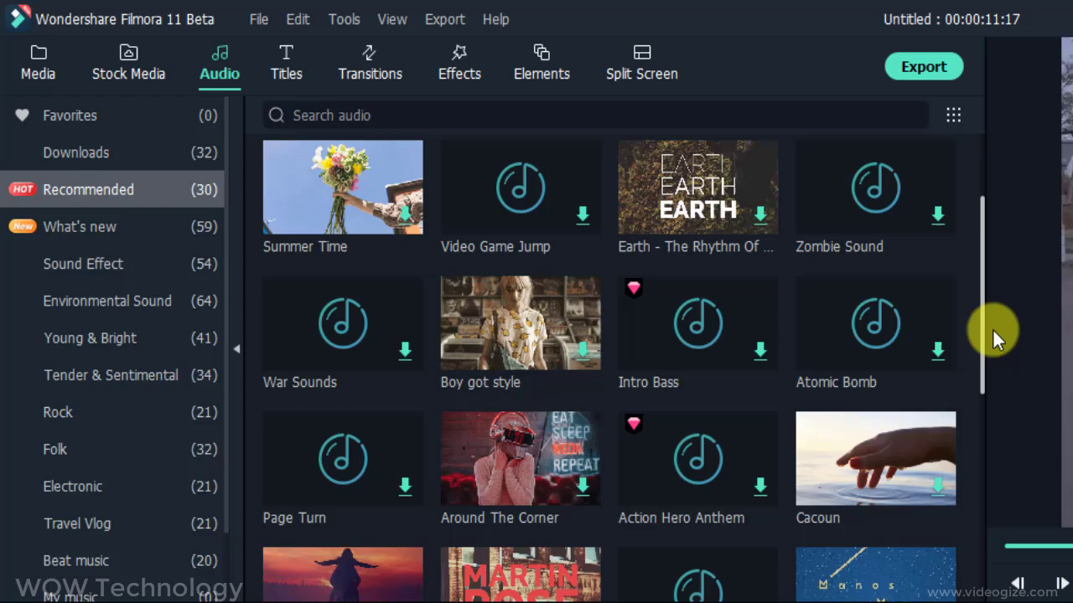
- Put the Explosion sound under the Mercedes footage and play back from near the explosion
drag(993, 331, 996, 344)
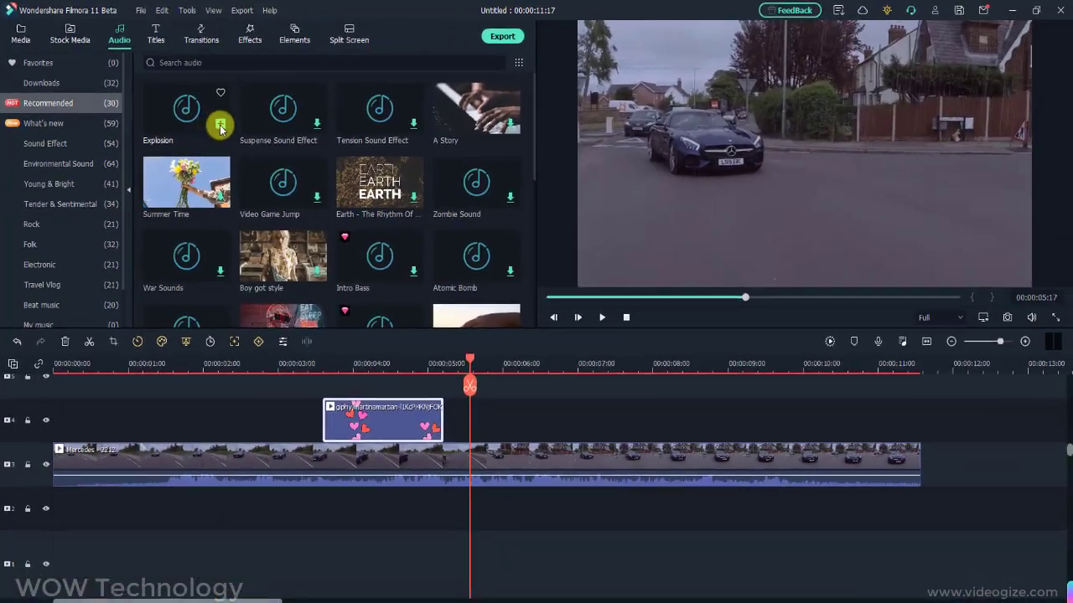
drag(235, 502, 236, 503)
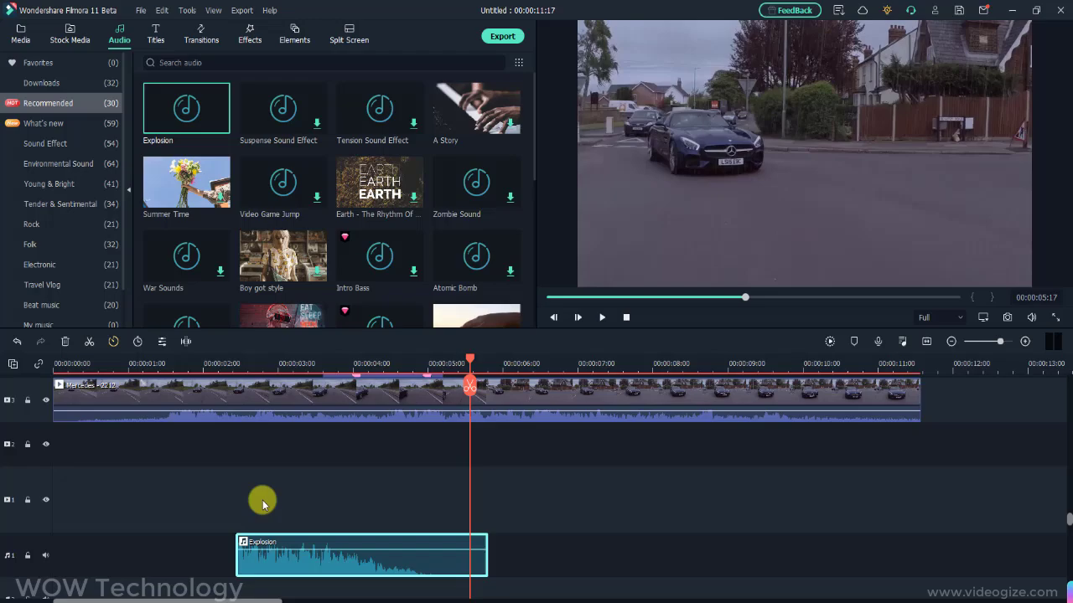
click(251, 361)
click(602, 317)
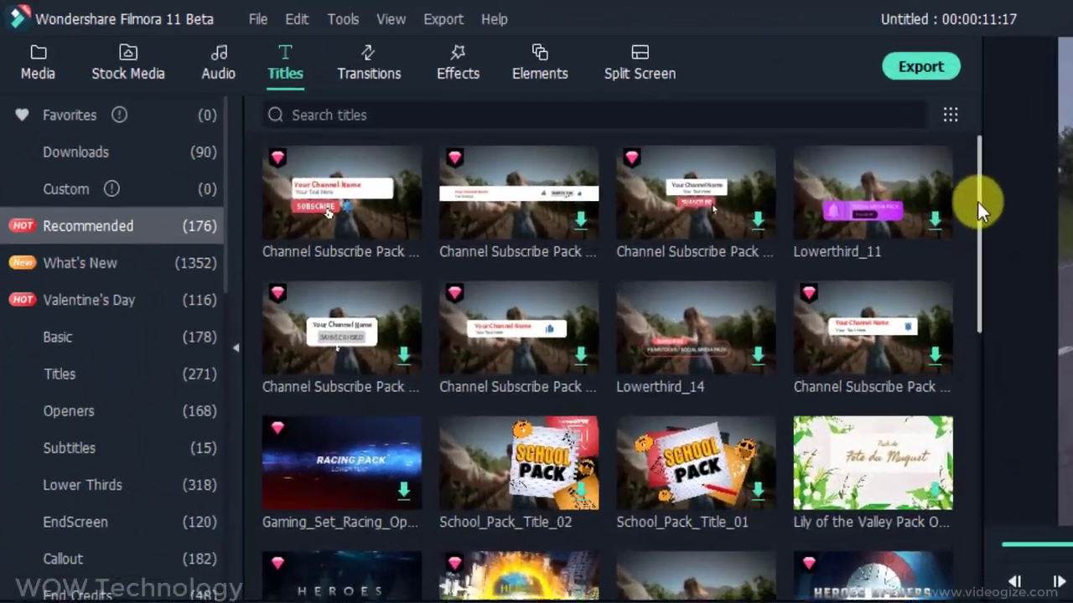
drag(979, 209, 1008, 463)
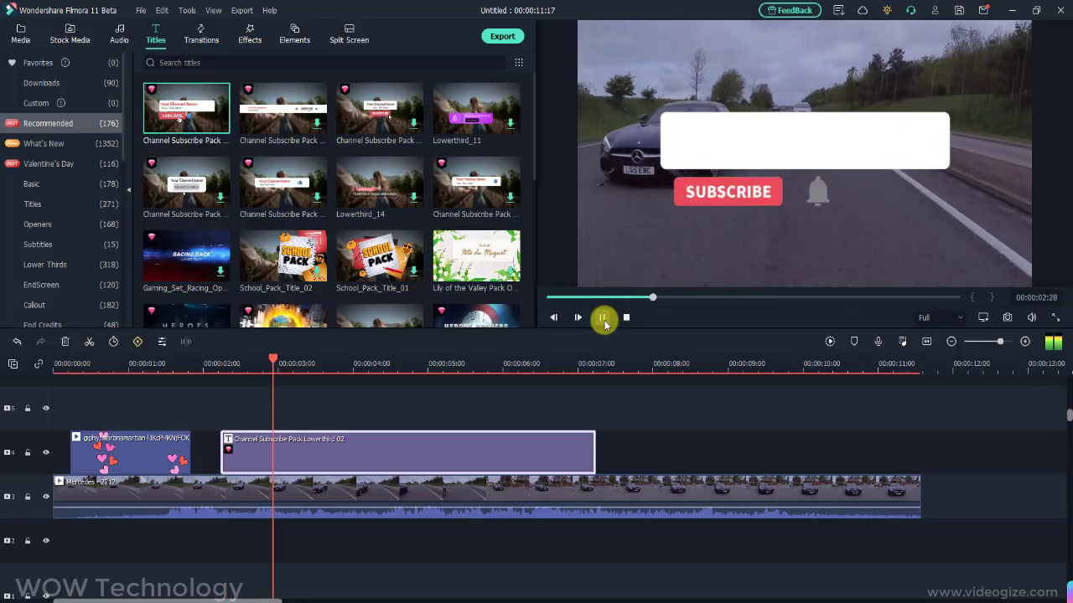
- Pause playback and replace the subscribe title's 'Your Channel Name' text with WOW
click(602, 318)
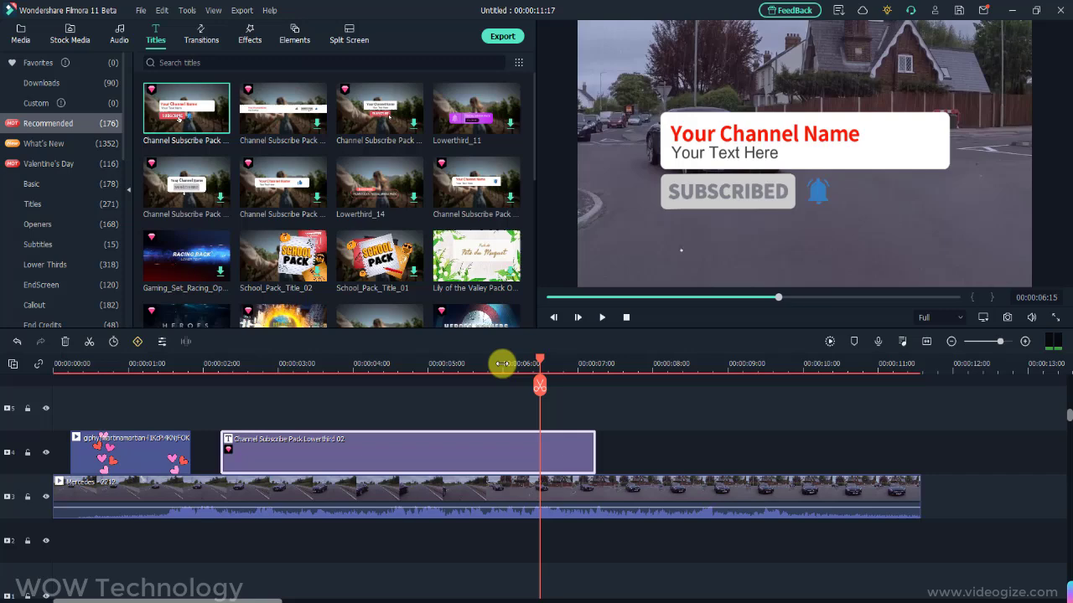
double_click(749, 147)
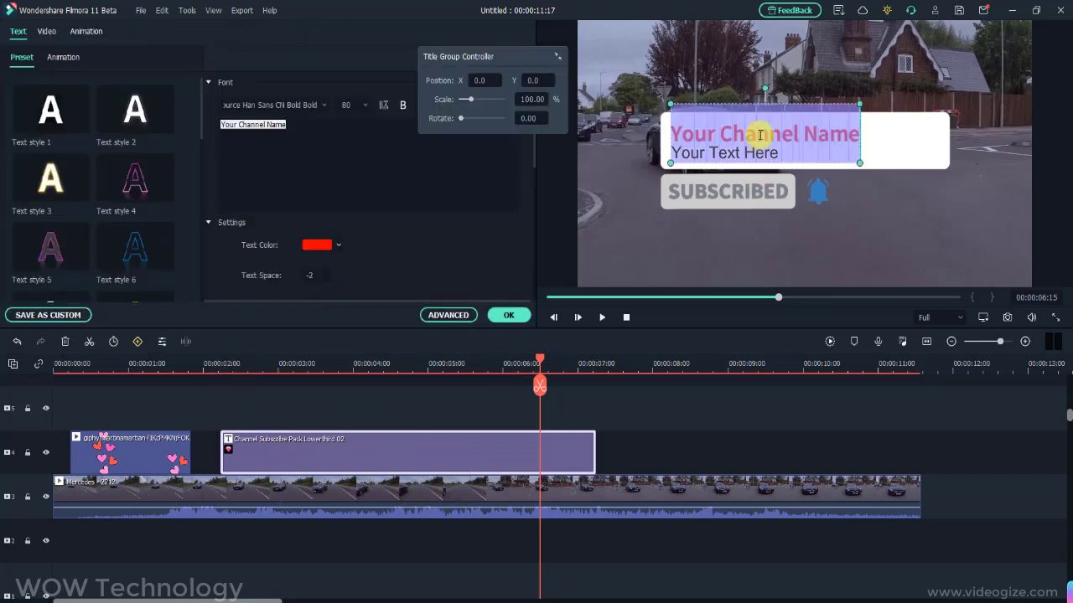
click(767, 155)
double_click(718, 134)
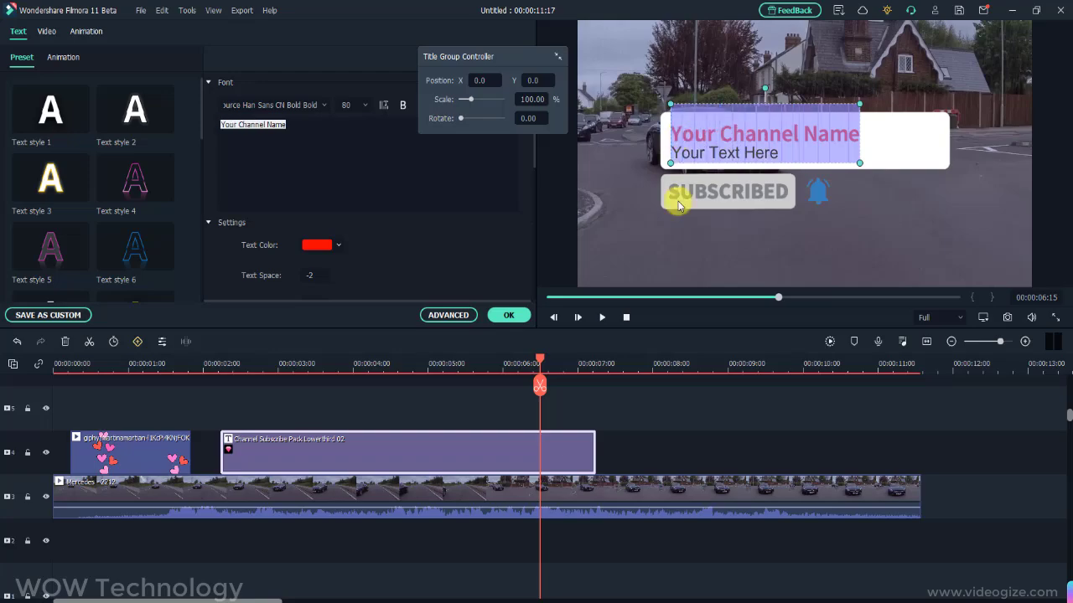
text(WOW)
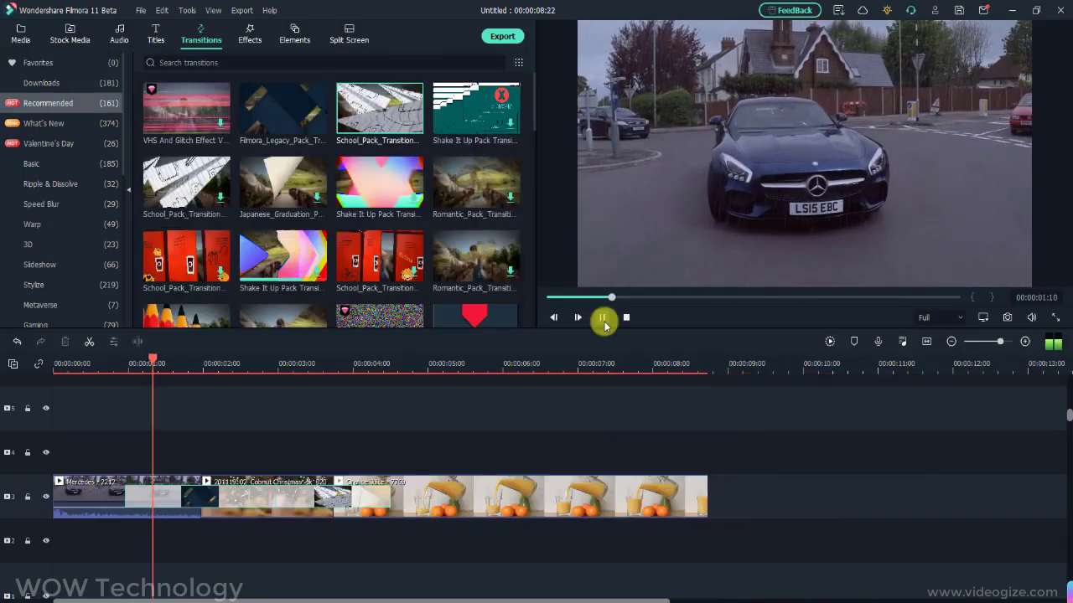
- Delete the Radio Explike FX clip from track 4 and browse the Recommended effects grid
click(604, 319)
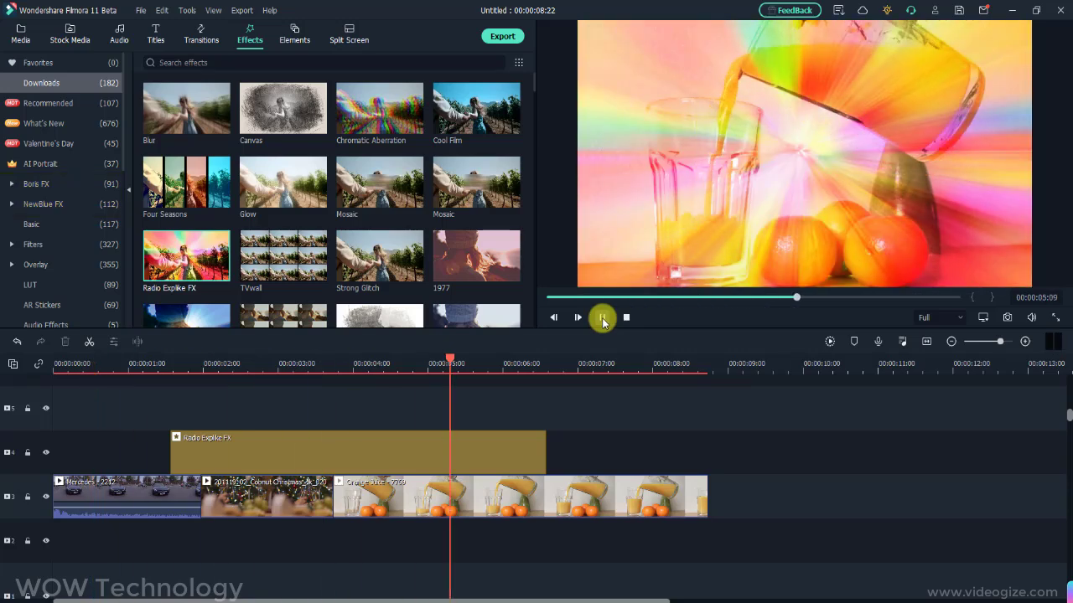
click(522, 448)
key(Delete)
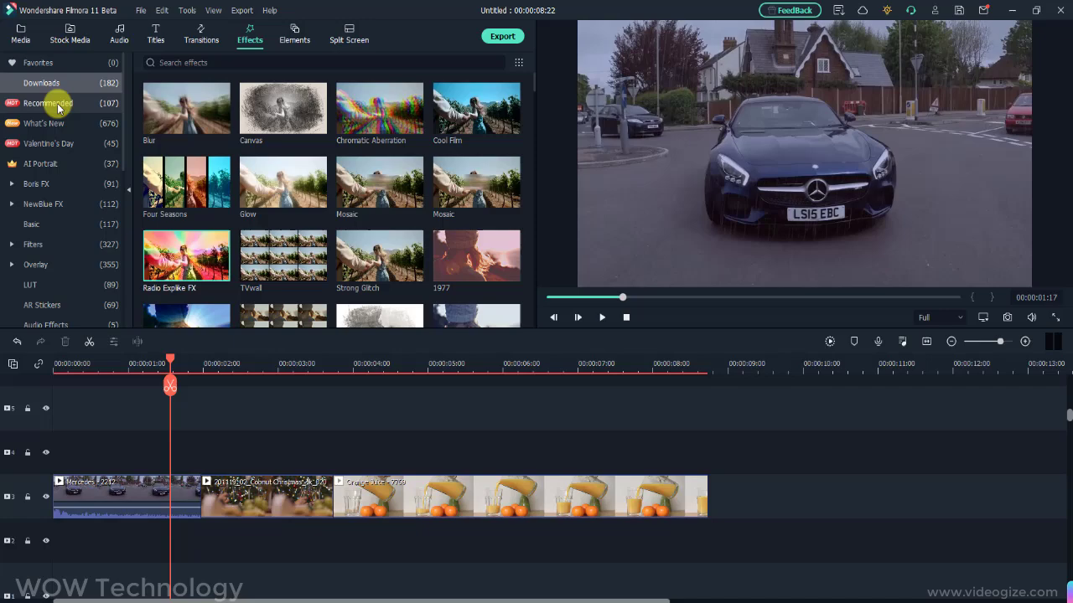
click(72, 101)
mouse_move(539, 79)
mouse_down()
mouse_move(546, 192)
mouse_move(558, 206)
mouse_up()
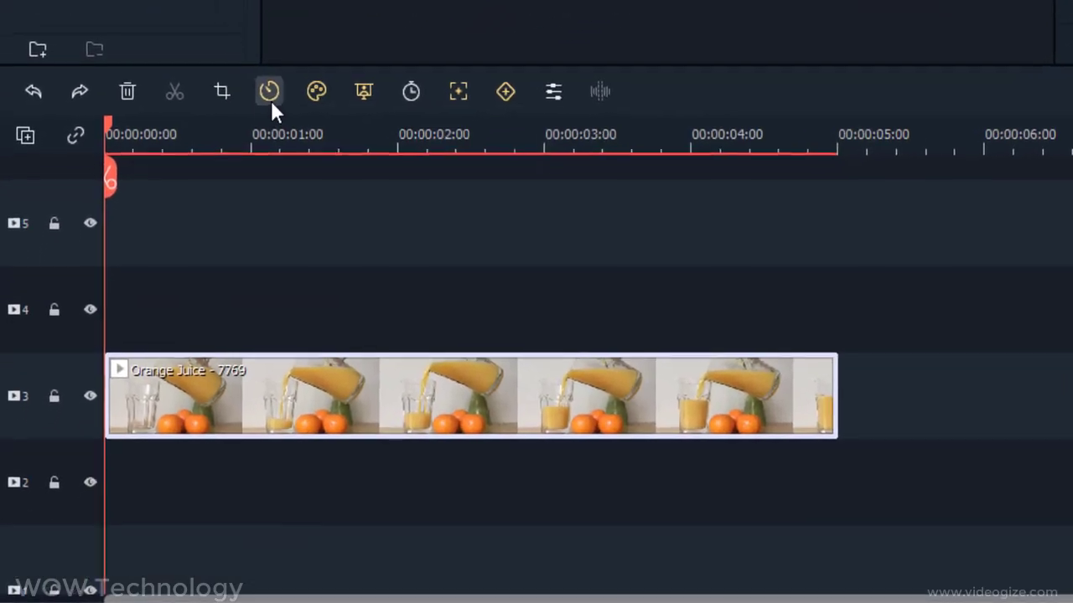
- Speed-ramp the Orange Juice clip, trying Montage, Hero moment, Bullet time and Flash out presets
click(273, 90)
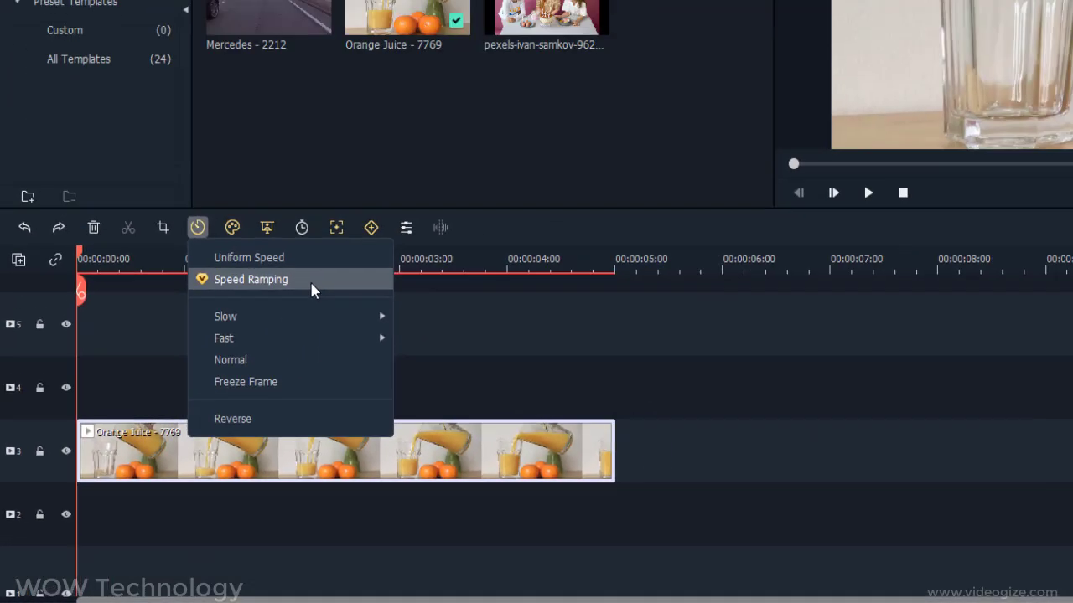
click(216, 381)
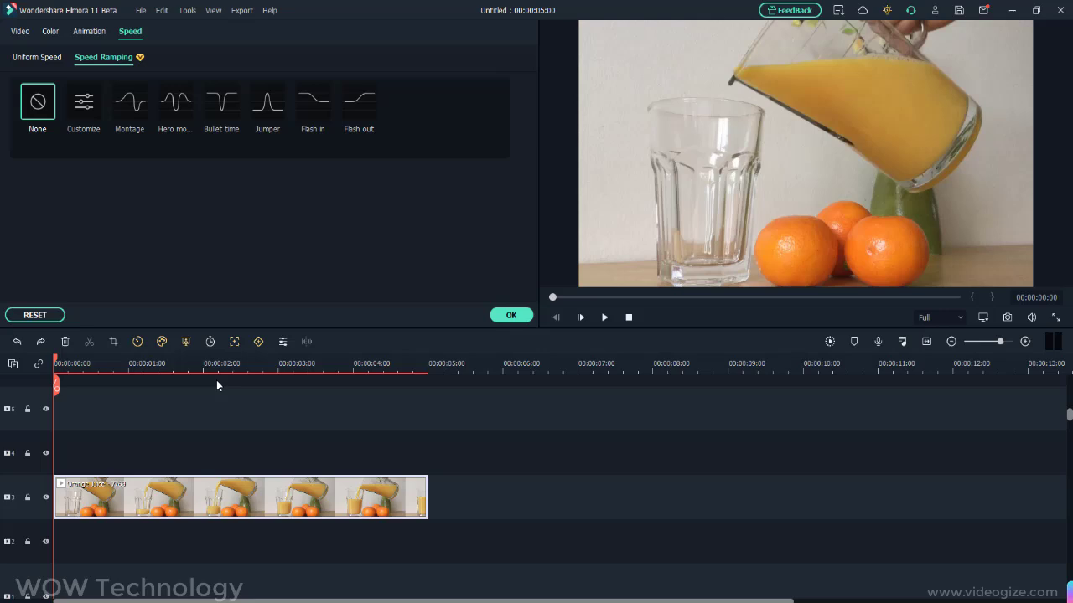
click(88, 109)
click(130, 107)
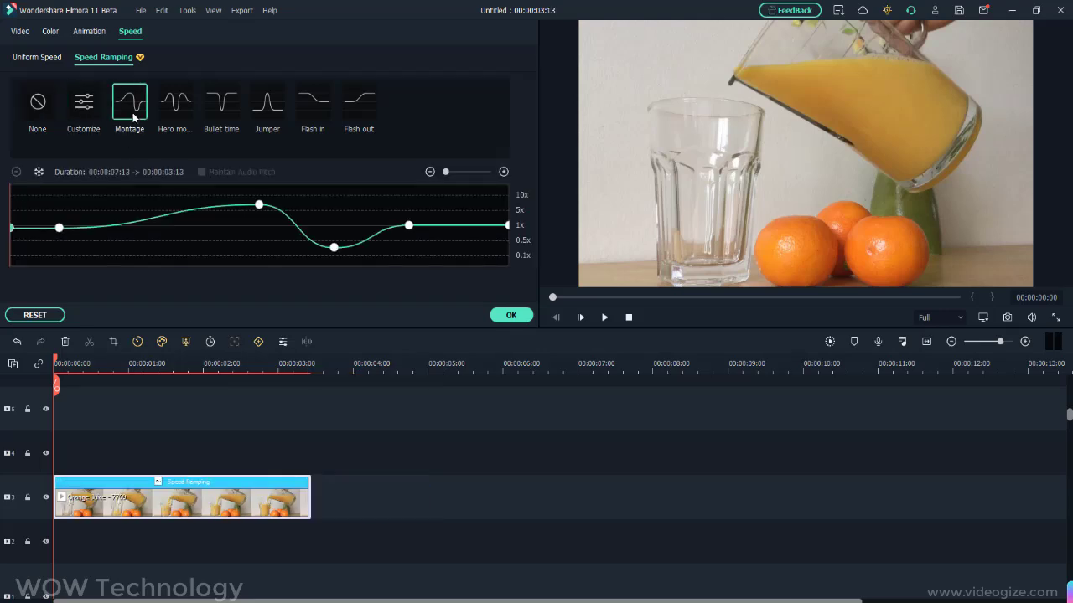
click(176, 107)
click(220, 107)
click(359, 105)
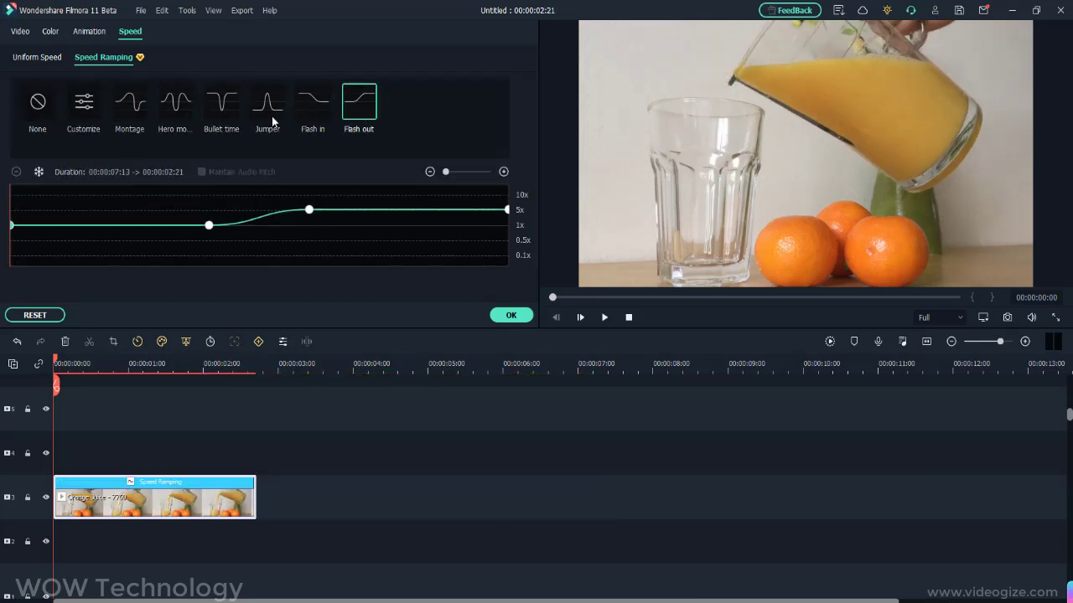
click(180, 109)
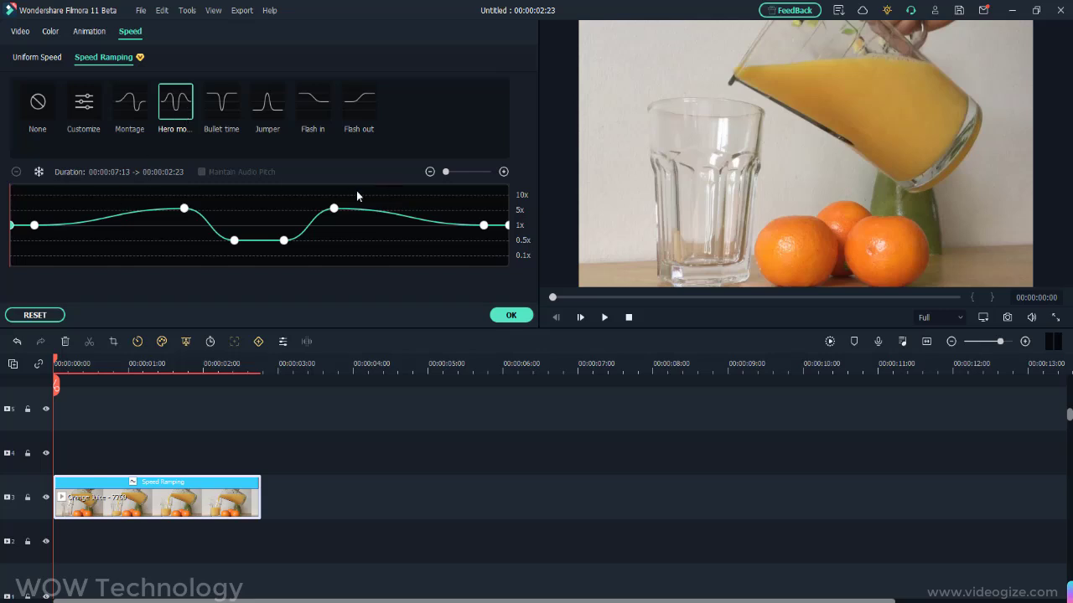
click(604, 317)
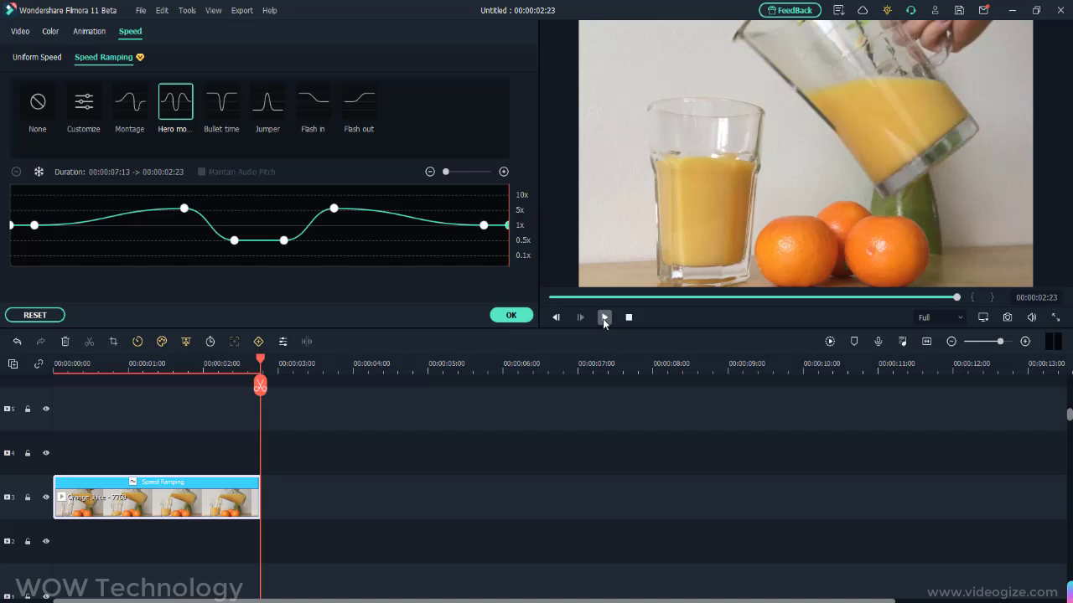
click(605, 317)
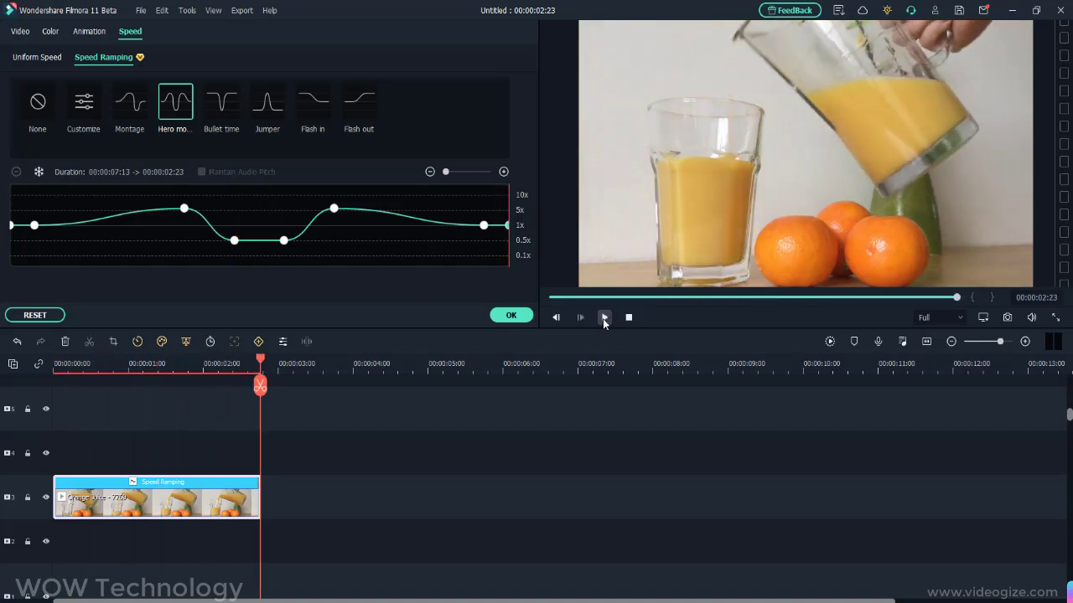
- Build a custom speed curve with points dragged to 0.1x, 10x and 0.1x
click(84, 102)
drag(132, 224, 136, 255)
drag(259, 225, 261, 196)
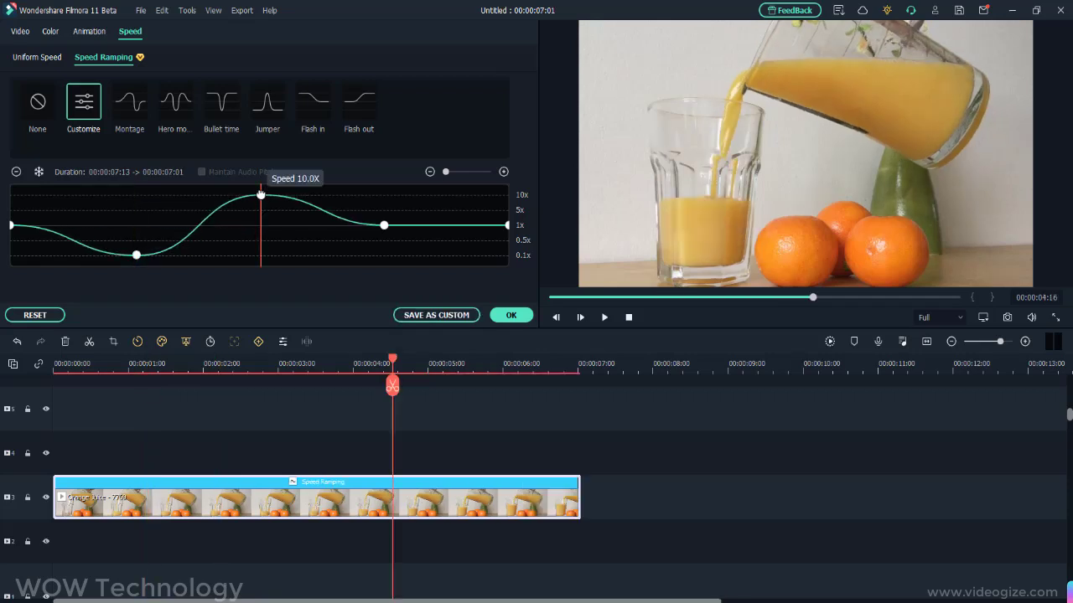
drag(384, 224, 391, 255)
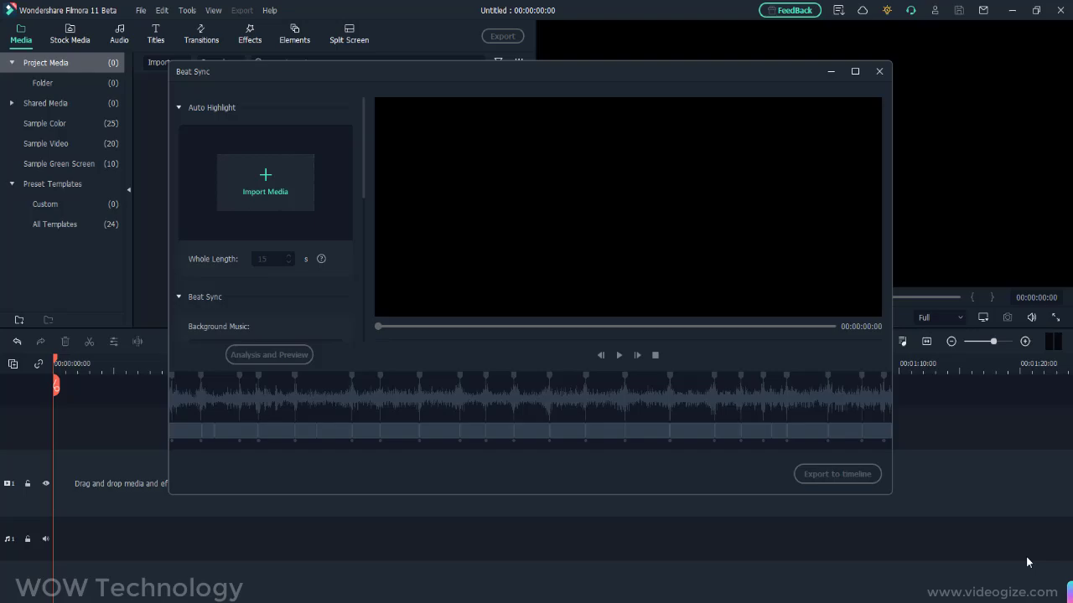
- Import the Cobnut Christmas, bannerg004, Deer, Photographer01 and Smartphone videos into Beat Sync
click(285, 192)
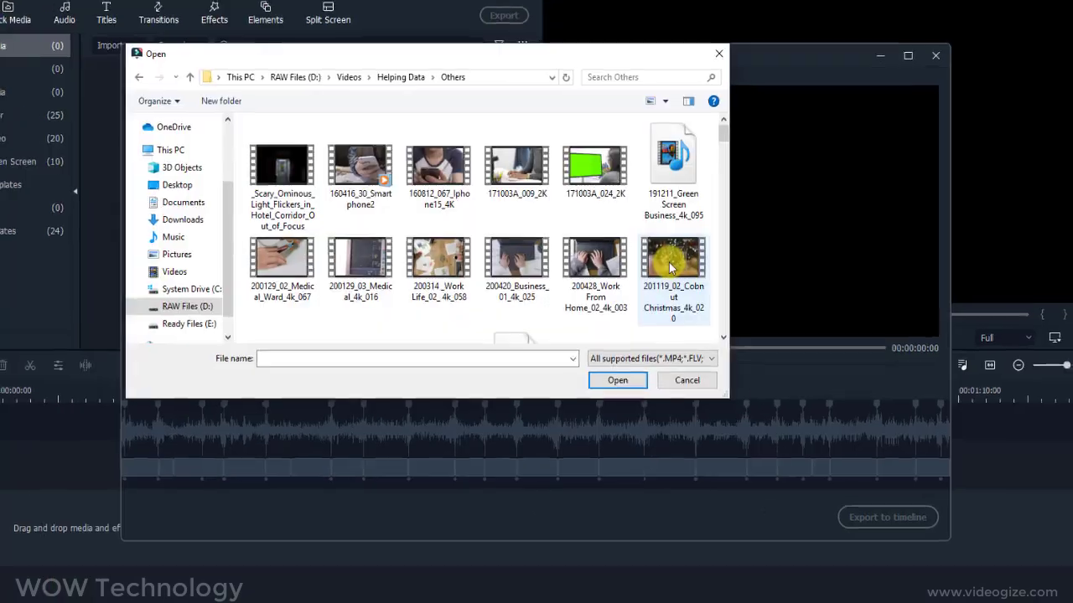
click(704, 277)
scroll(753, 347, down, 2)
ctrl+click(248, 260)
scroll(762, 367, down, 1)
scroll(763, 367, down, 1)
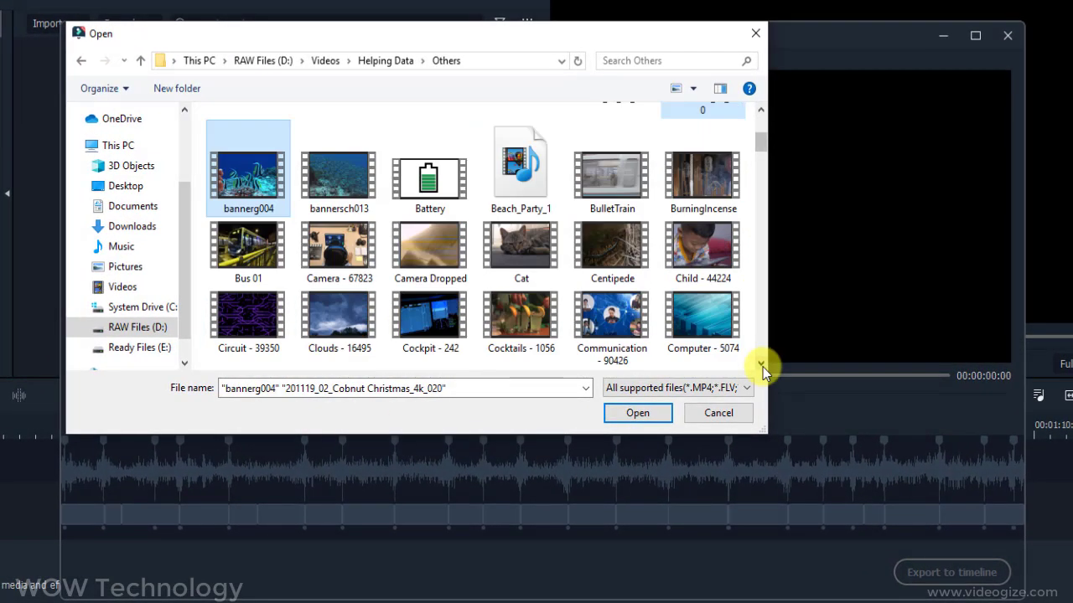
scroll(763, 367, down, 2)
scroll(762, 368, down, 1)
ctrl+click(703, 243)
scroll(763, 367, down, 1)
scroll(761, 364, down, 2)
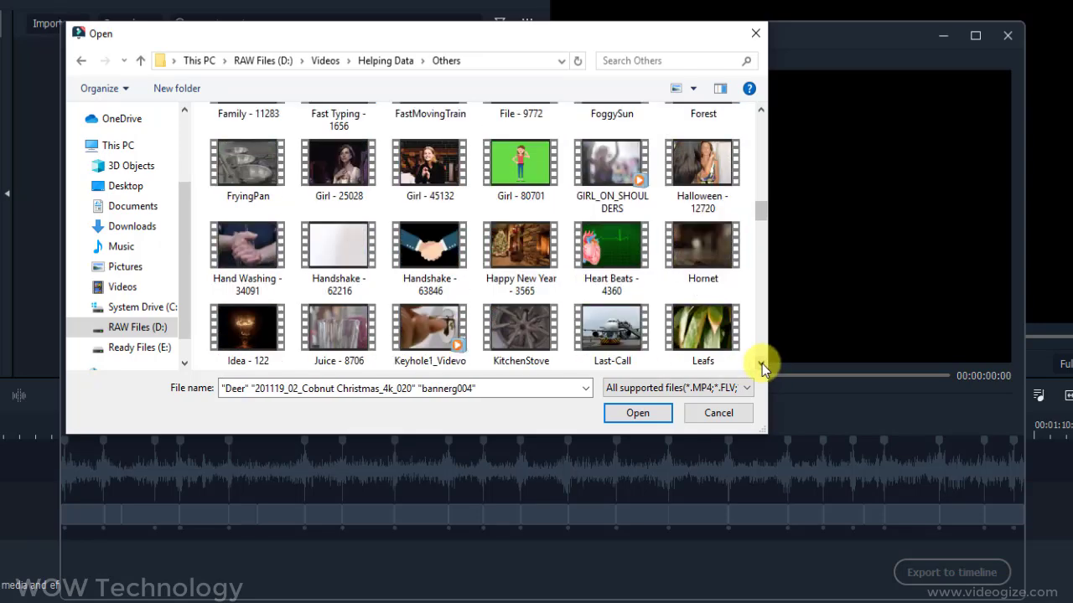
scroll(762, 363, down, 2)
scroll(762, 363, down, 2)
scroll(762, 364, down, 1)
ctrl+click(443, 330)
scroll(759, 364, down, 3)
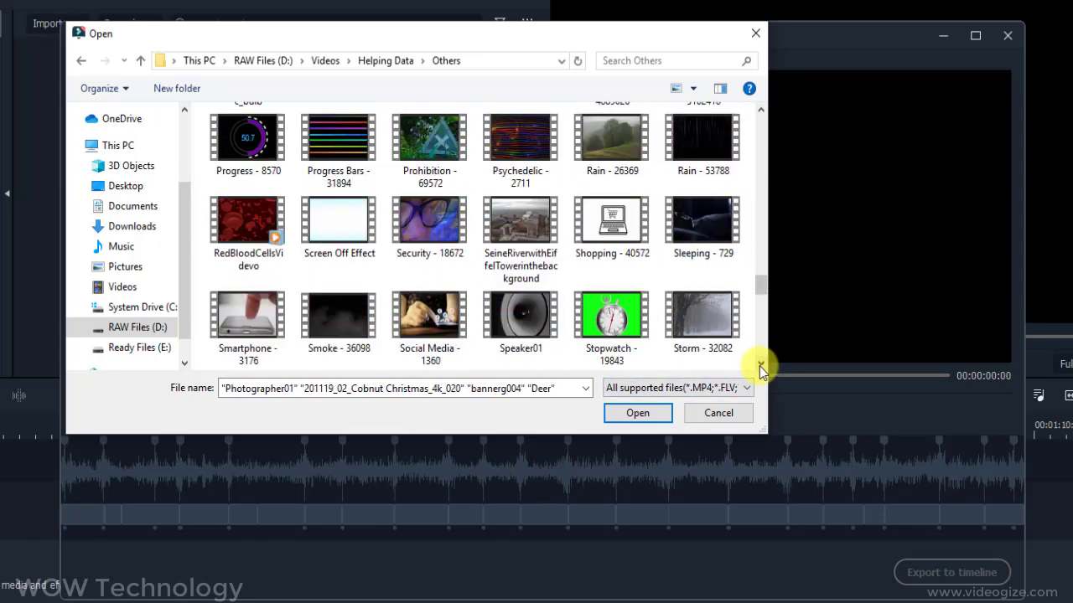
ctrl+click(235, 268)
click(637, 413)
- Set Beat Cut one step slower than fastest and raise the RGB video effect level
drag(310, 194, 299, 274)
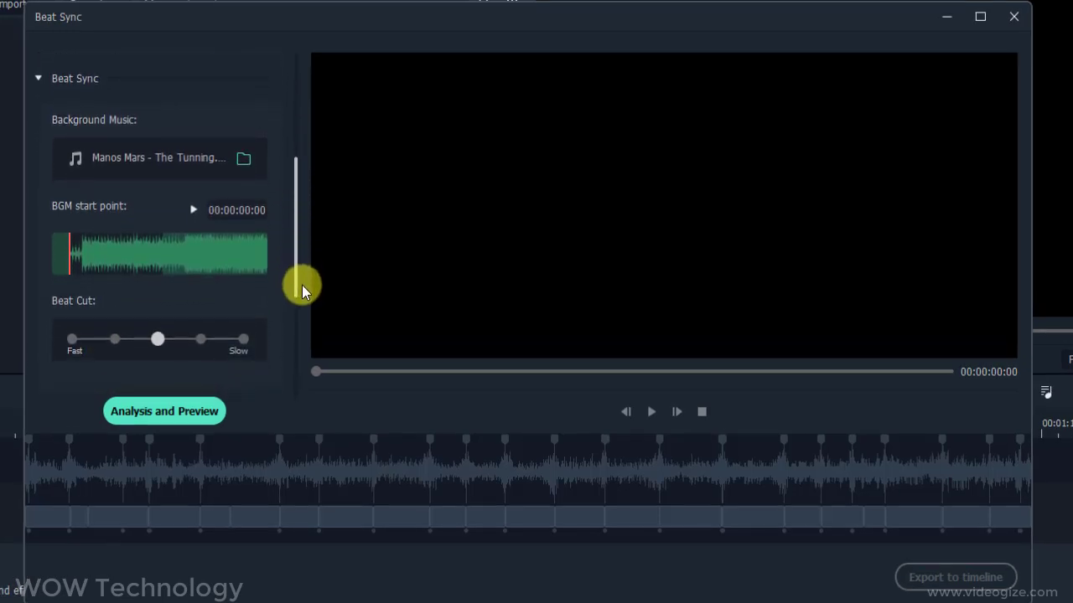
drag(299, 274, 305, 296)
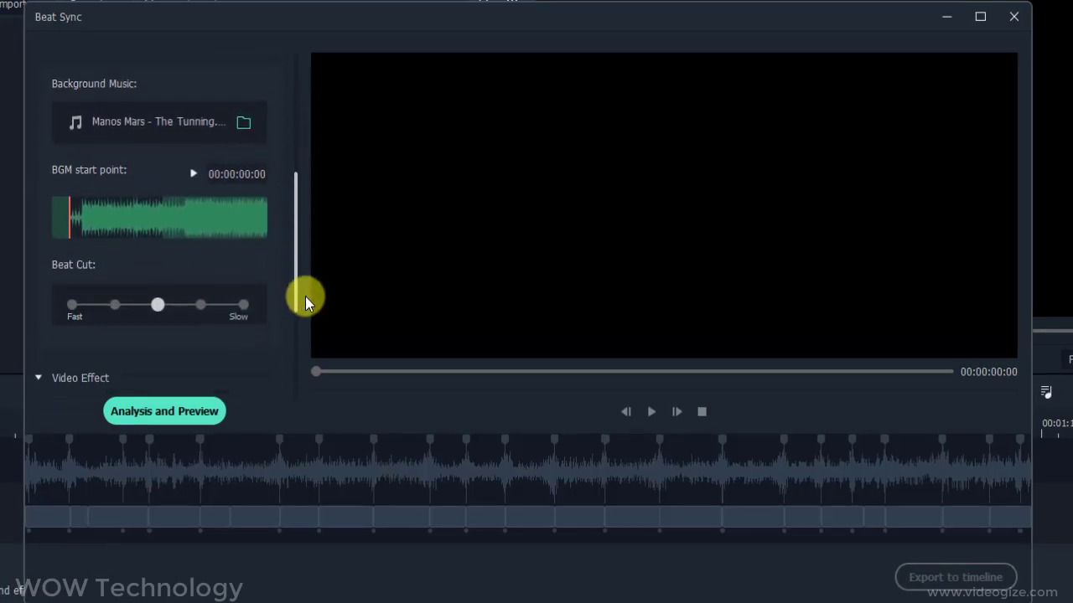
click(73, 325)
click(114, 324)
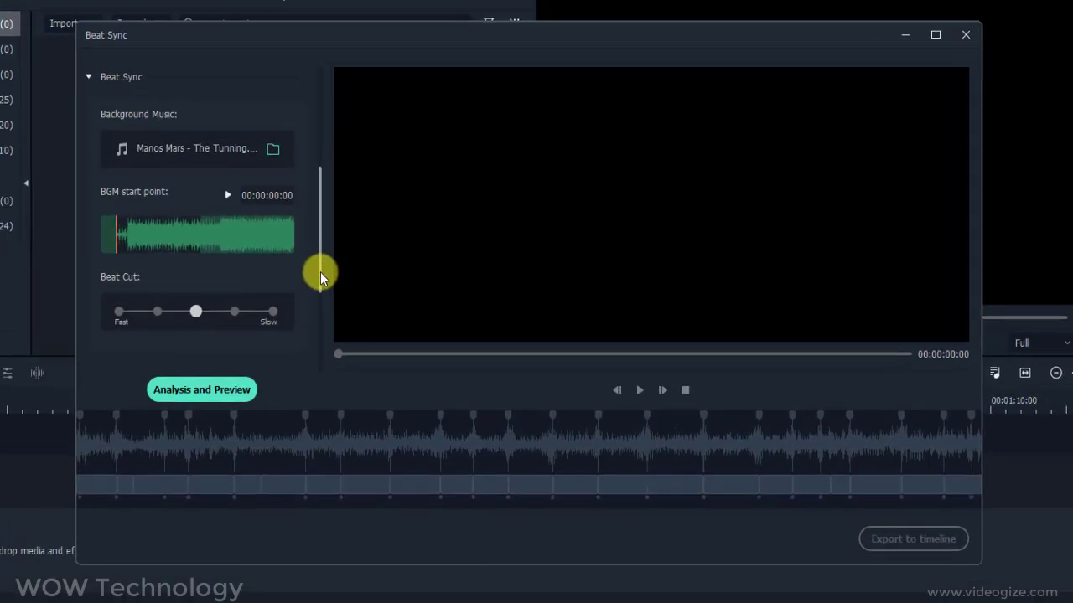
drag(297, 287, 293, 363)
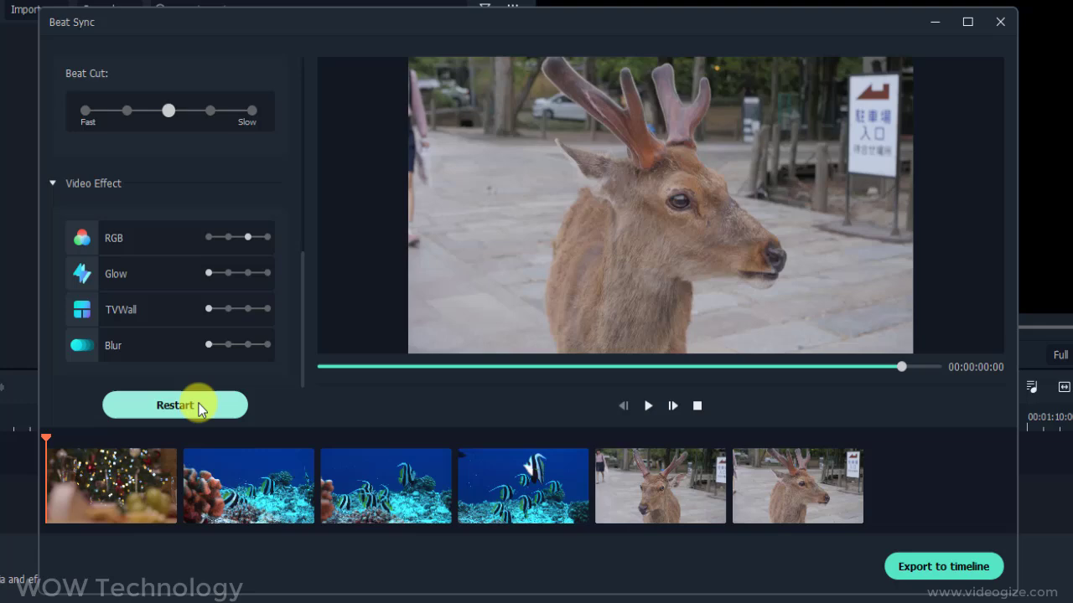
- Raise TVWall and Blur to their third level and re-analyse the Beat Sync montage for preview
click(198, 404)
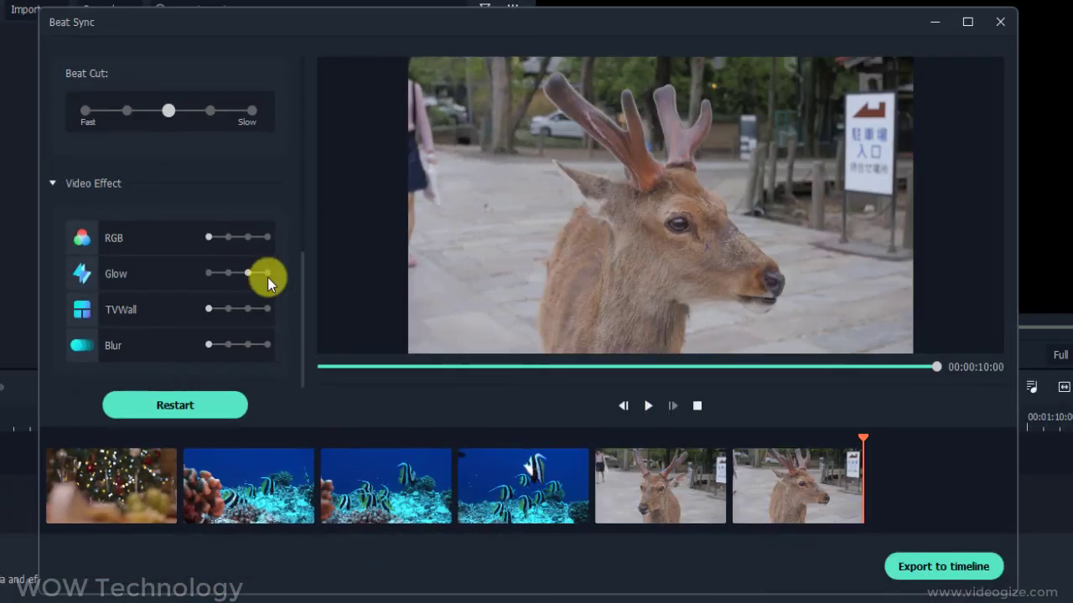
click(216, 402)
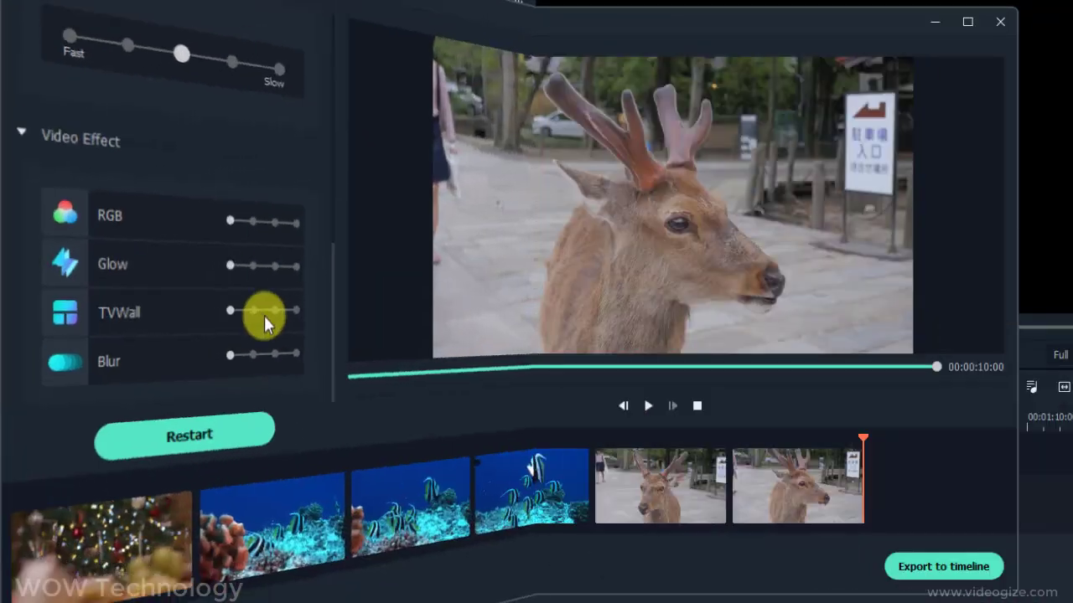
click(206, 405)
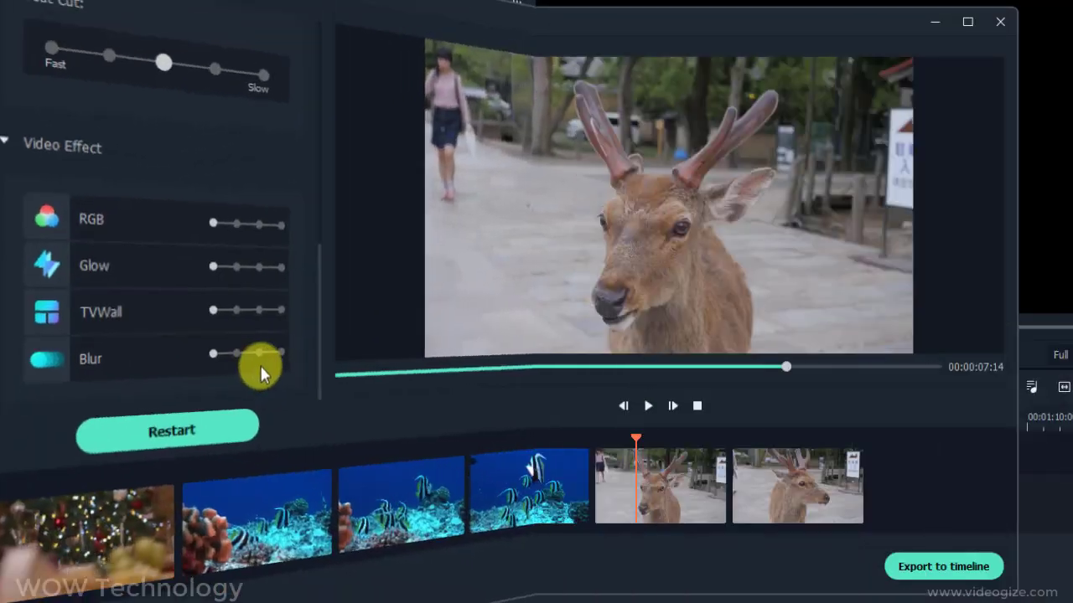
click(248, 345)
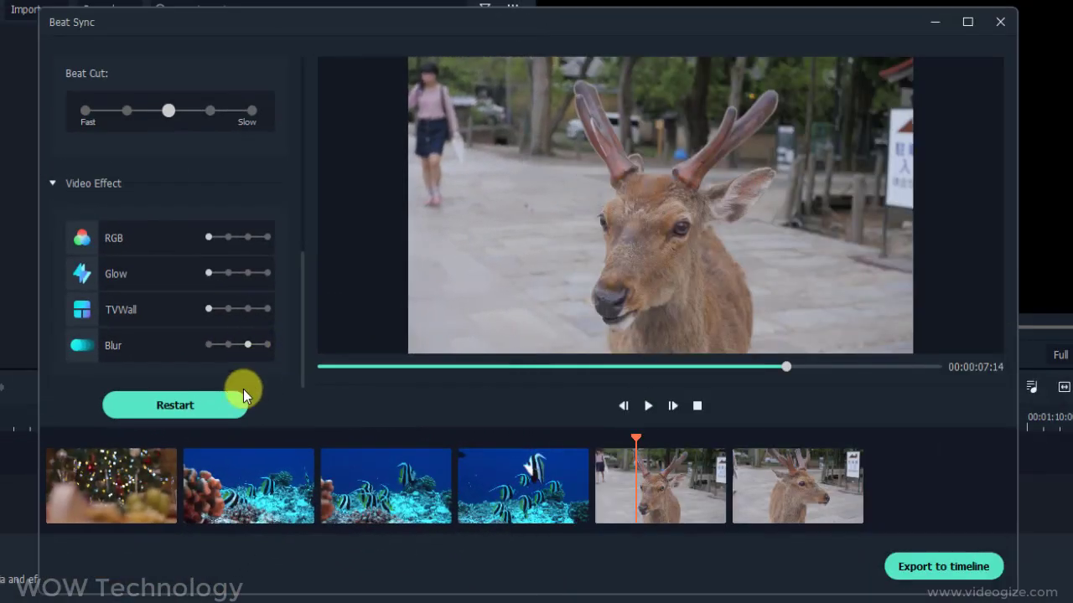
click(215, 406)
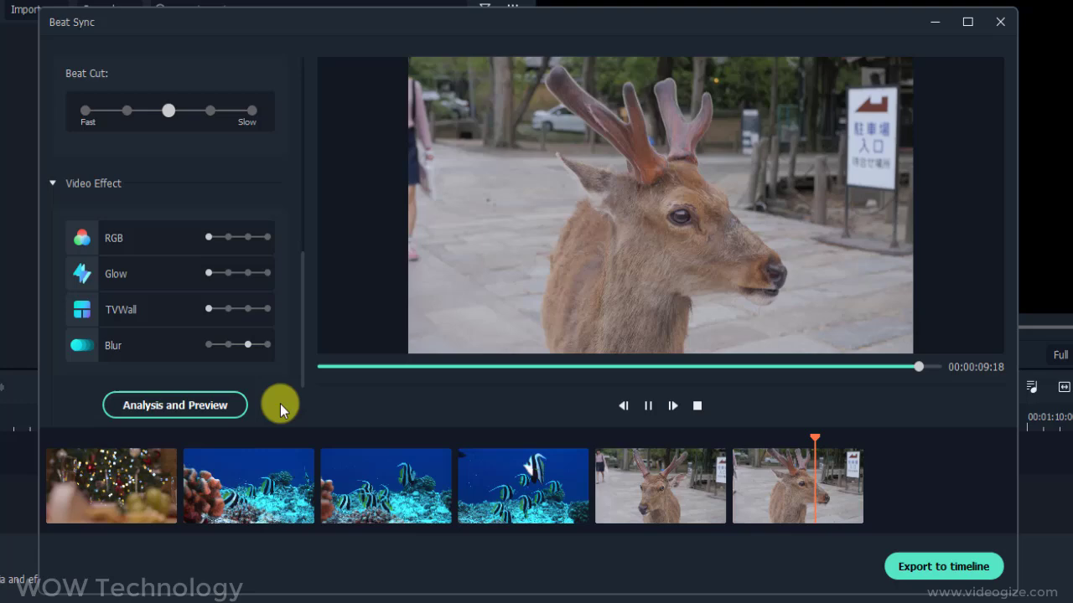
- Set RGB, Glow and TVWall effects to their third level and re-analyse the montage
click(248, 237)
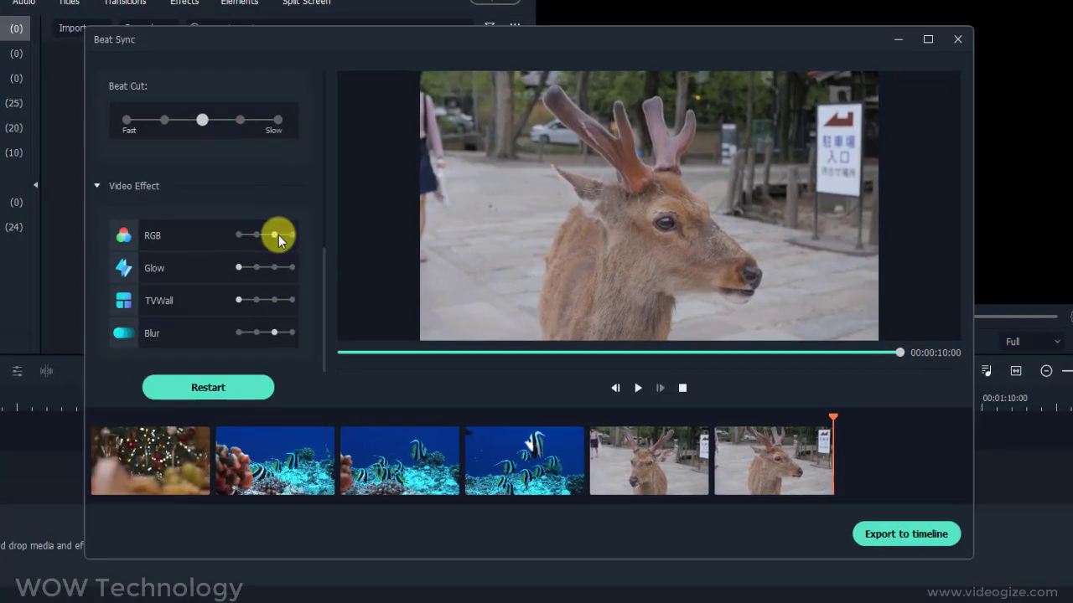
click(248, 273)
click(248, 309)
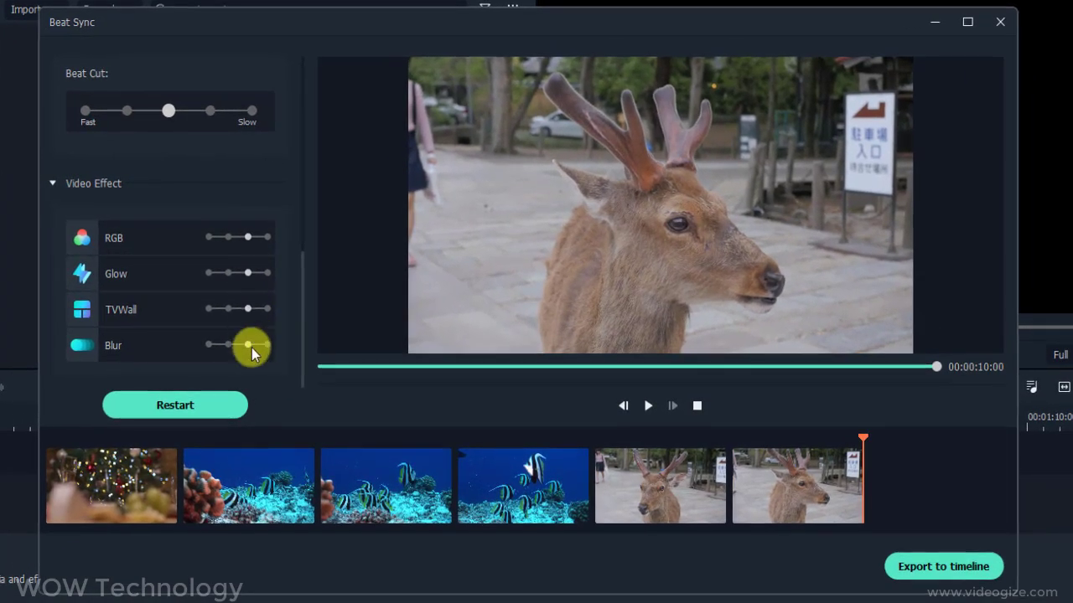
click(235, 405)
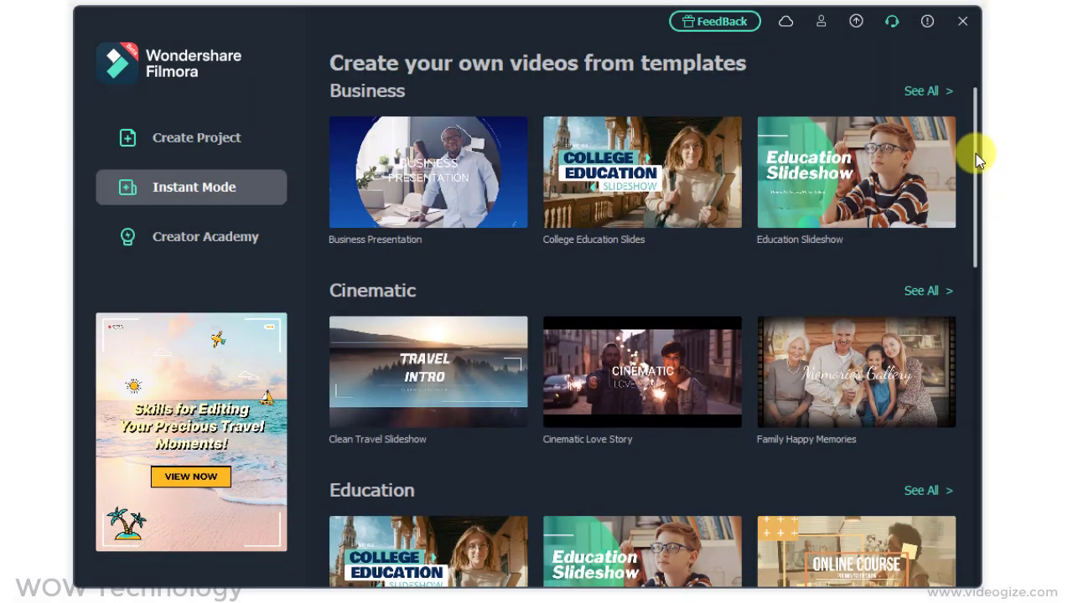
- Scroll the Instant Mode template gallery and pick a Business template
mouse_move(977, 150)
mouse_down()
mouse_move(972, 259)
mouse_move(1001, 486)
mouse_move(992, 495)
mouse_up()
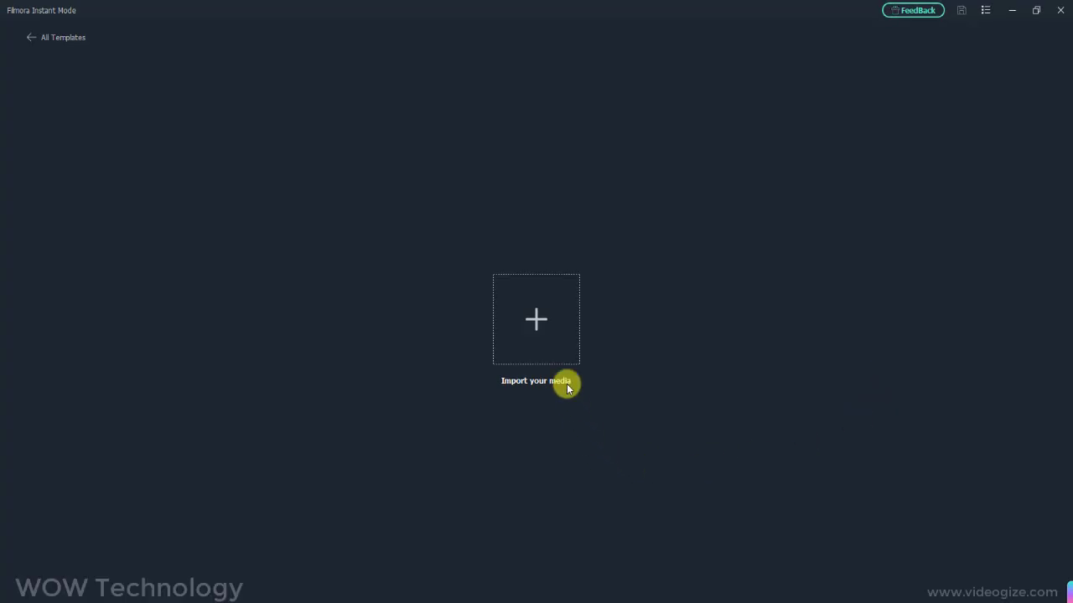
- Import the video files into the College Education Slides template and auto-create the six-clip video
click(567, 388)
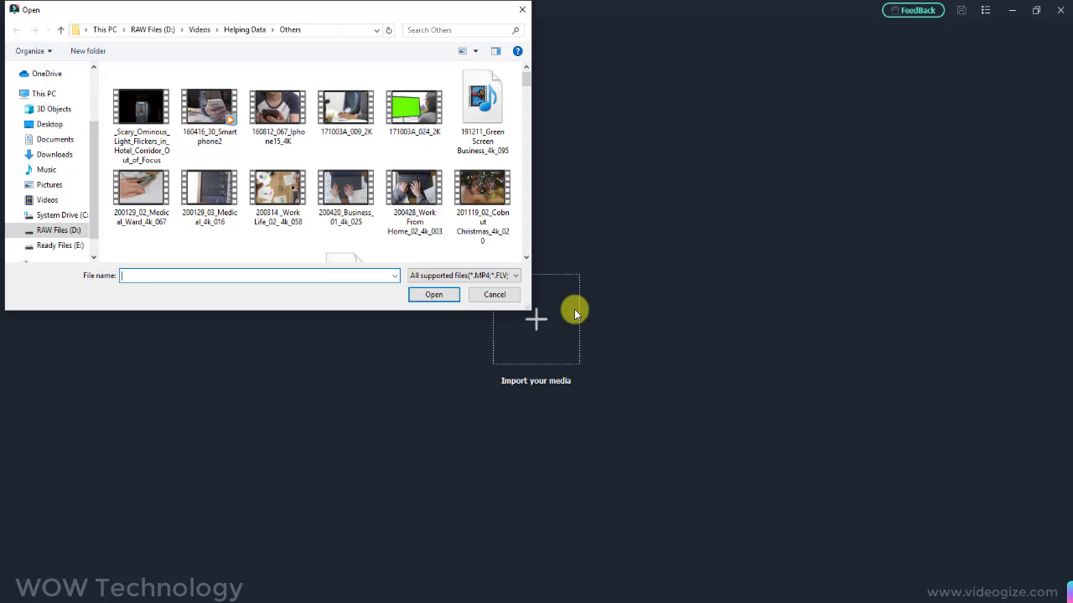
double_click(486, 203)
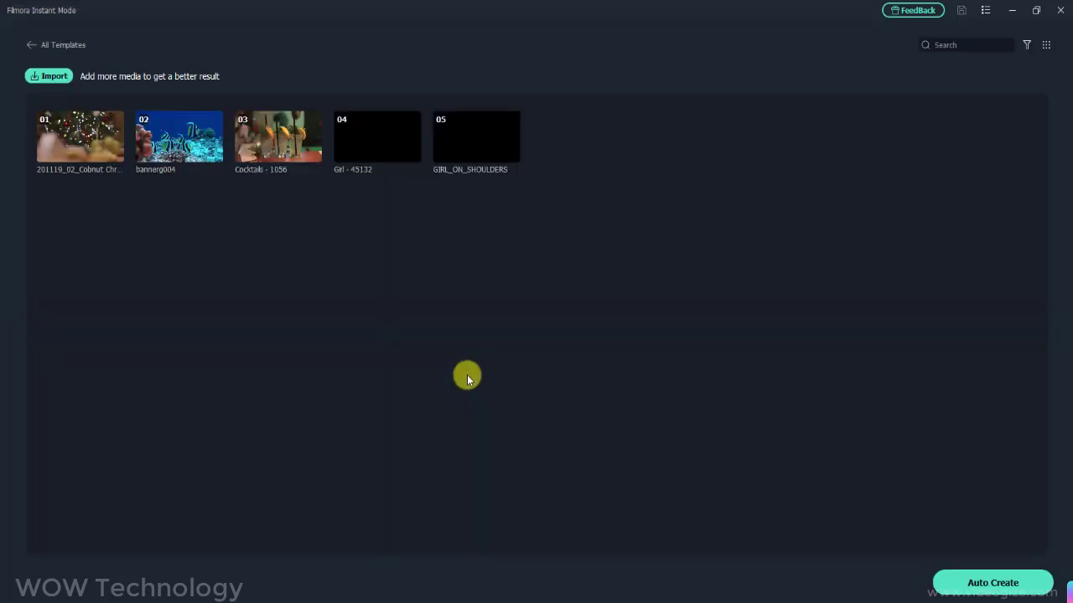
click(947, 582)
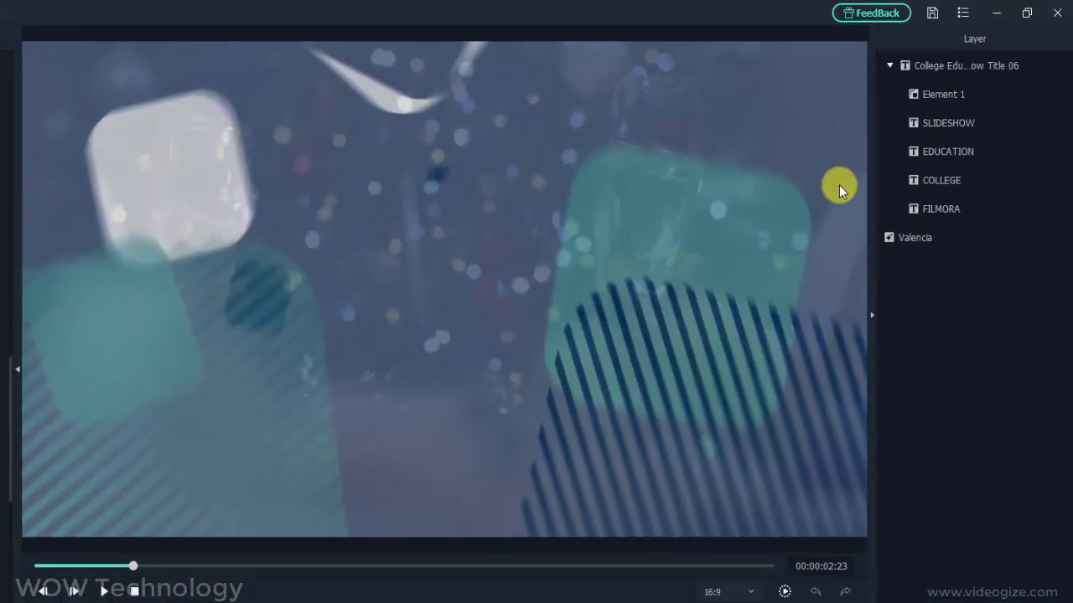
- Select the Element 1, SLIDESHOW, EDUCATION and FILMORA title layers in turn
click(938, 99)
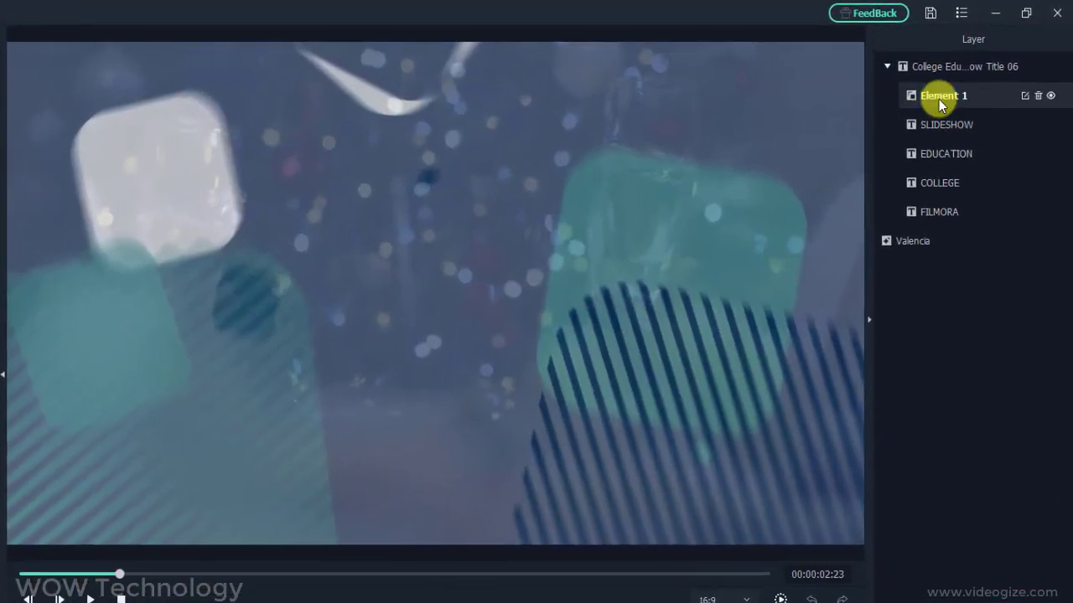
click(942, 126)
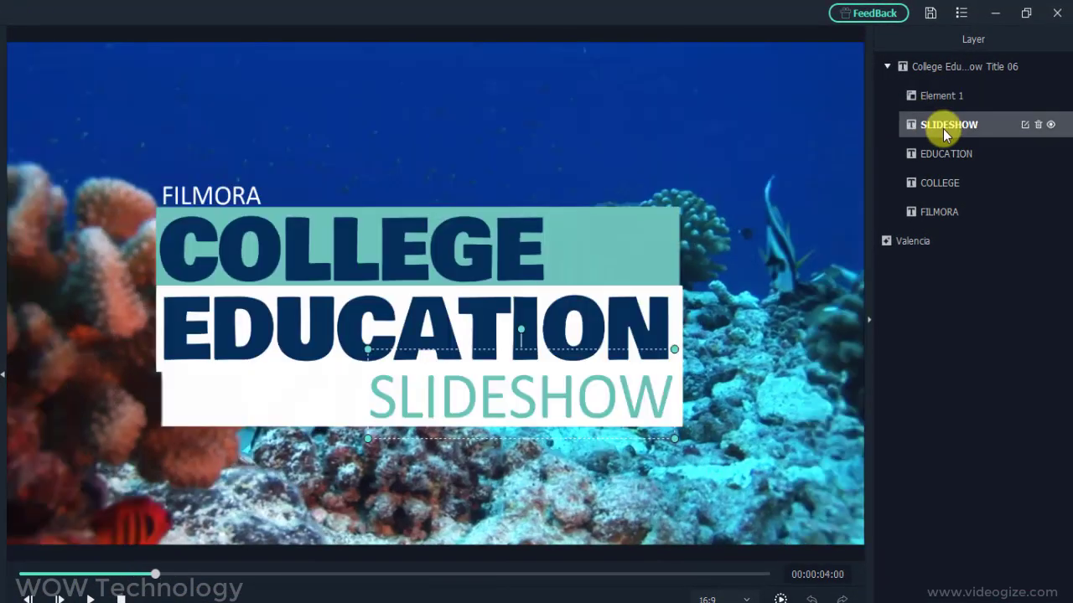
click(940, 97)
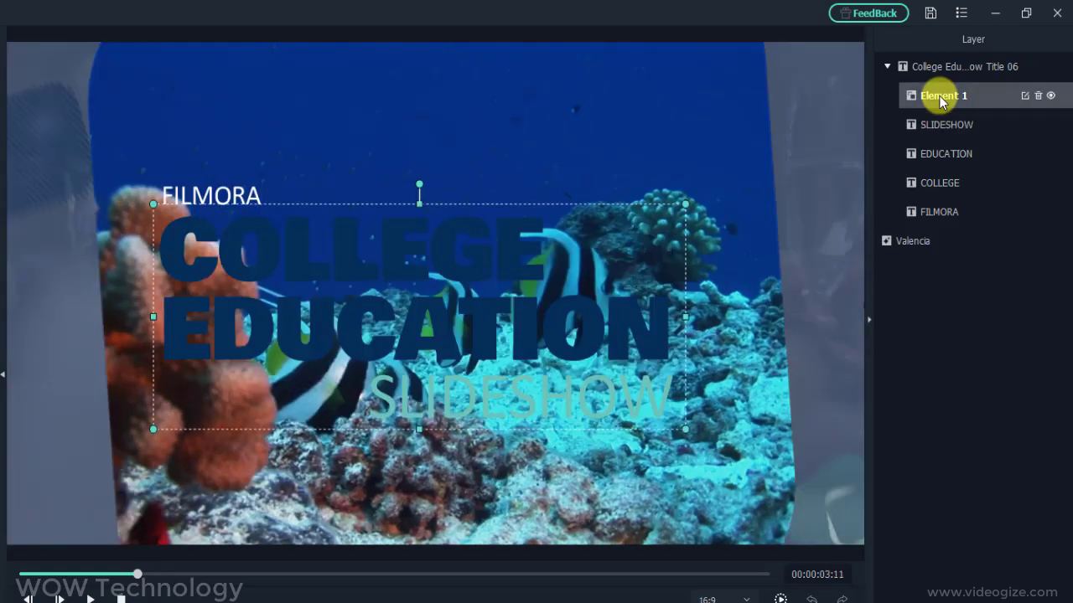
click(941, 153)
click(941, 213)
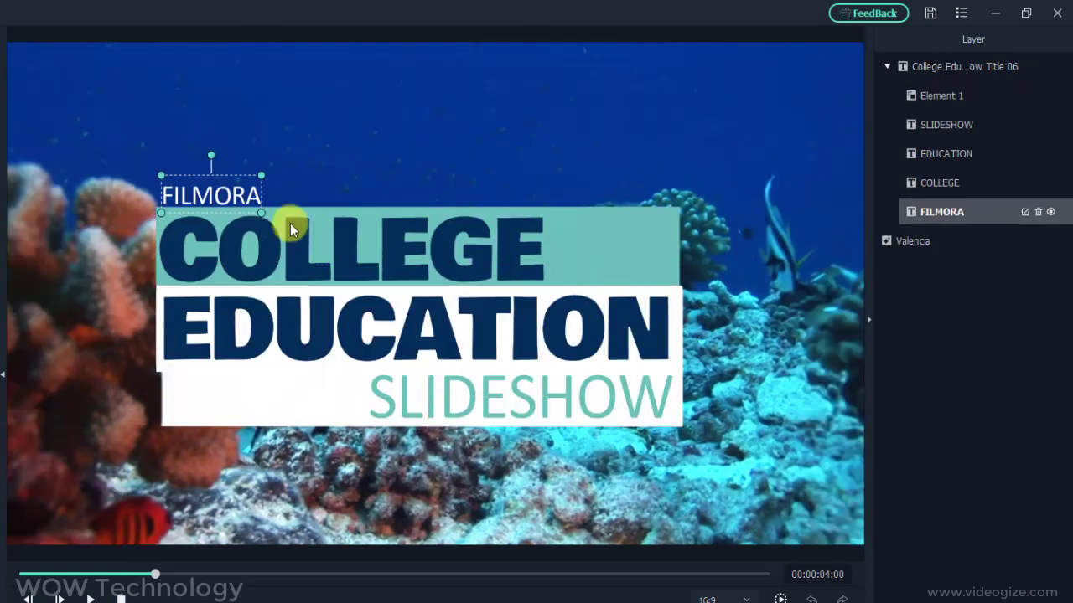
- Inspect the FILMORA, COLLEGE, EDUCATION and SLIDESHOW text attributes, then open the fireplace clip's properties
double_click(245, 191)
click(366, 259)
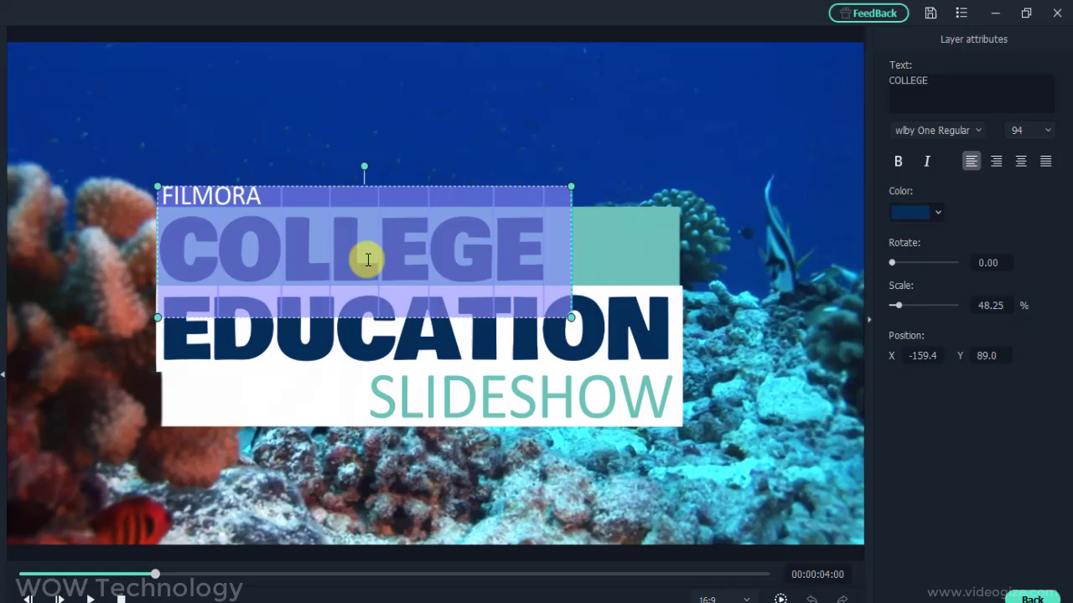
click(621, 332)
click(597, 426)
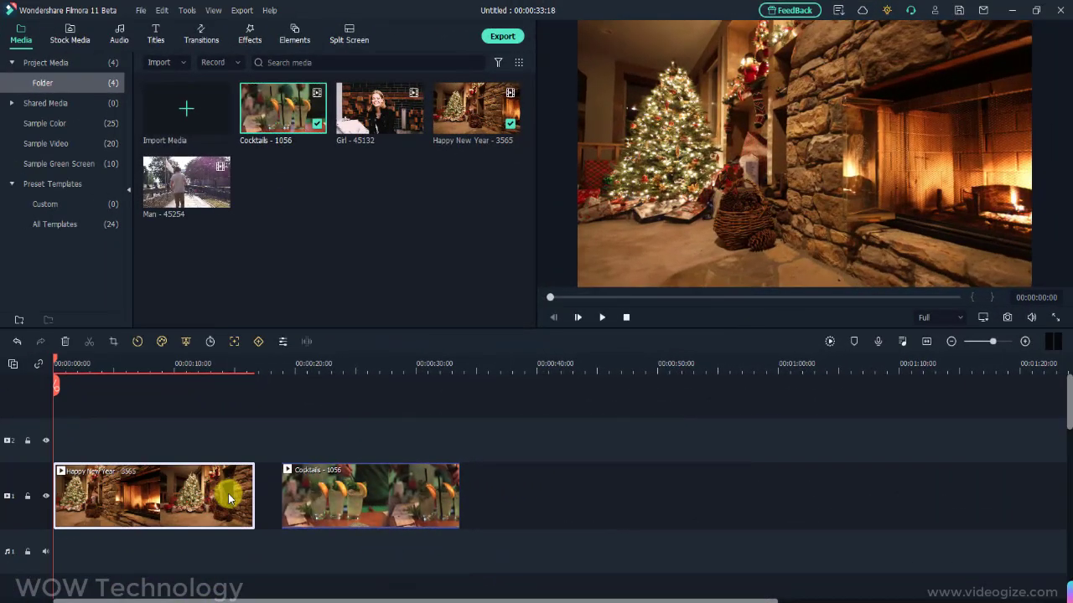
double_click(228, 494)
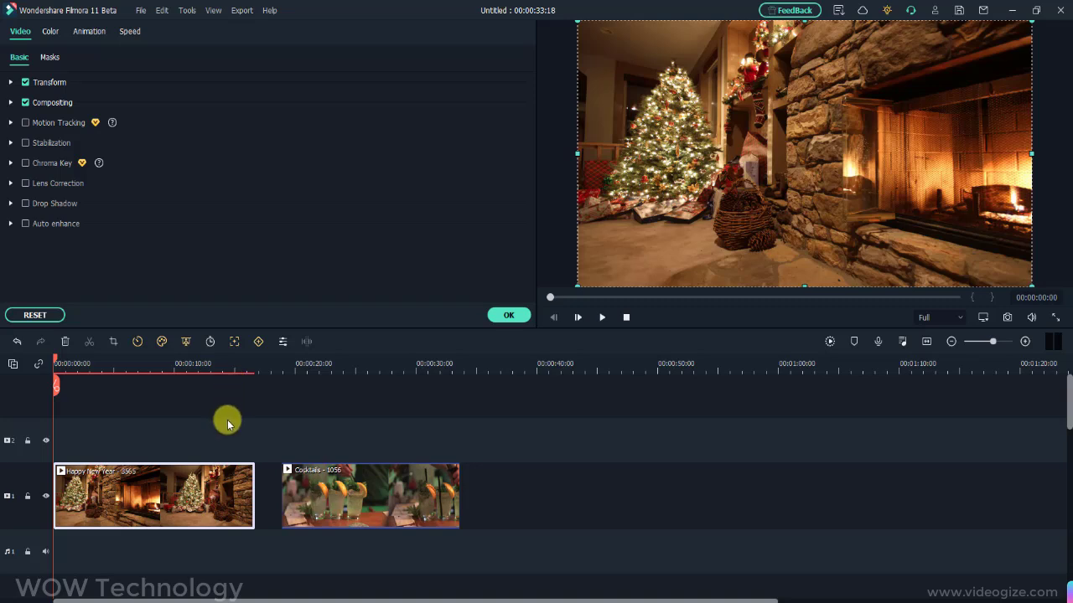
- Try circle, rectangle, double line, heart and star masks on the fireplace clip
click(51, 59)
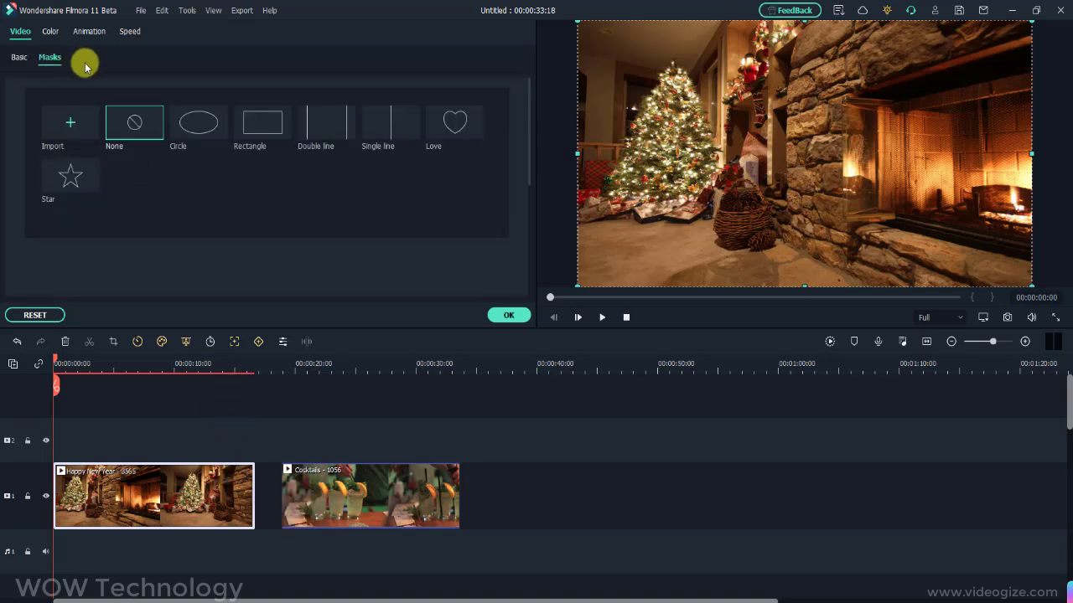
click(201, 124)
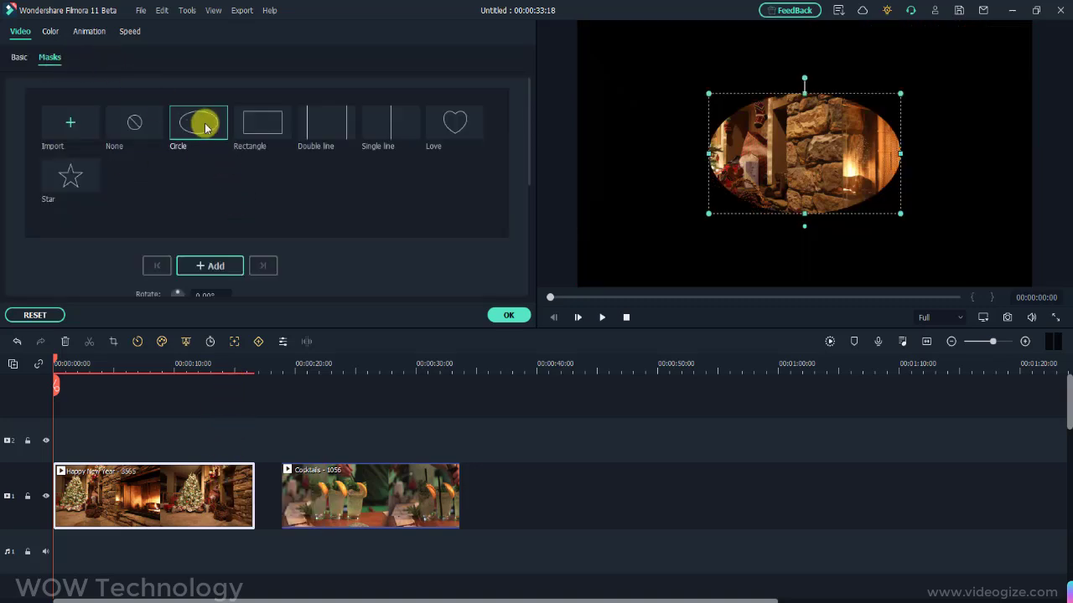
click(268, 137)
click(319, 141)
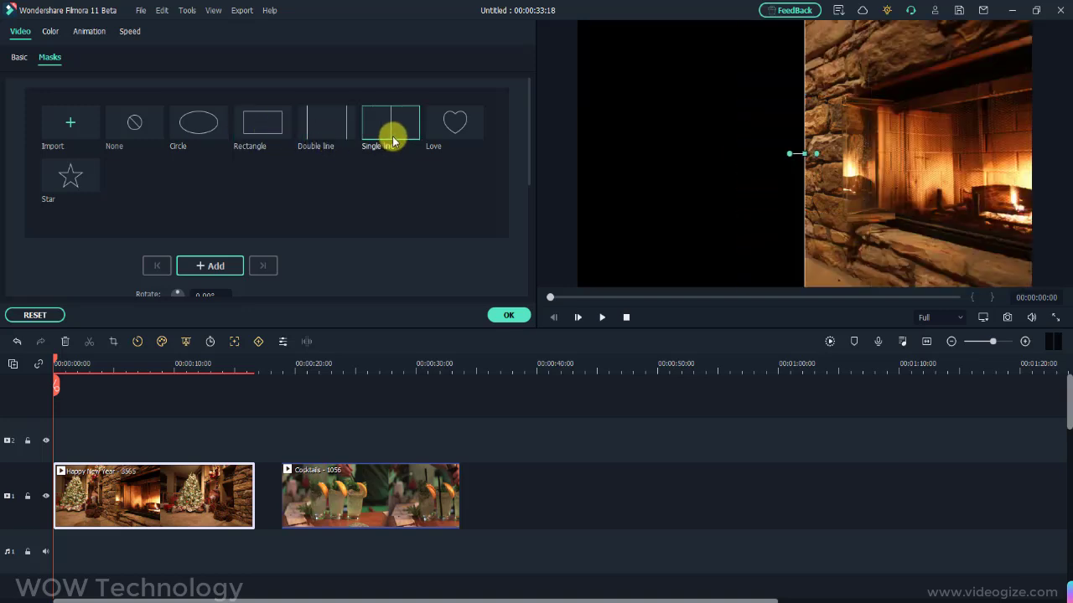
click(449, 134)
click(76, 186)
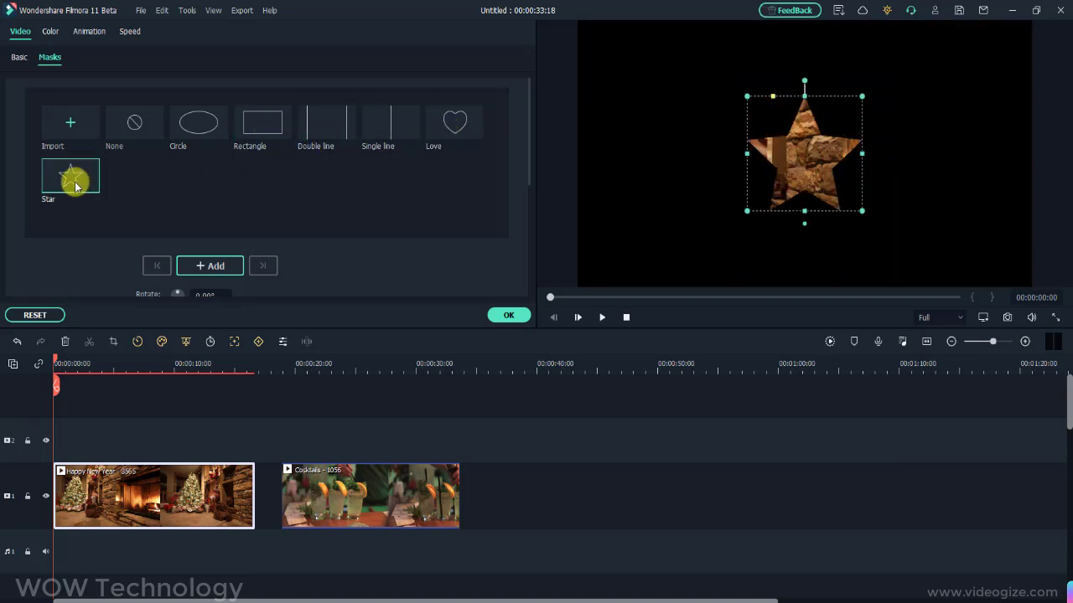
click(326, 126)
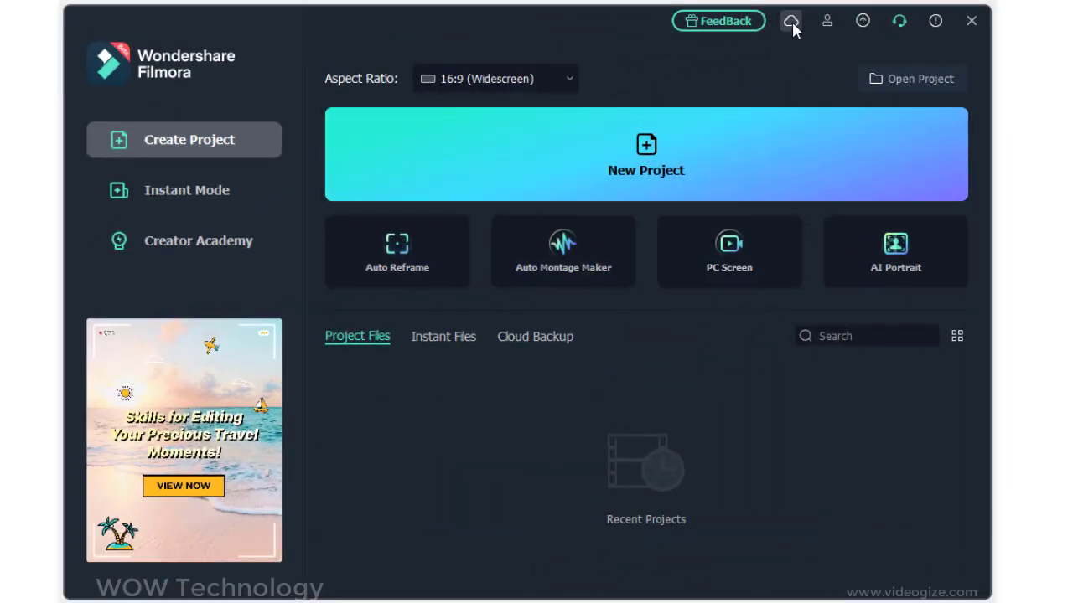
- Show the Cloud Backup panel with InClowdz Drive storage usage
click(791, 23)
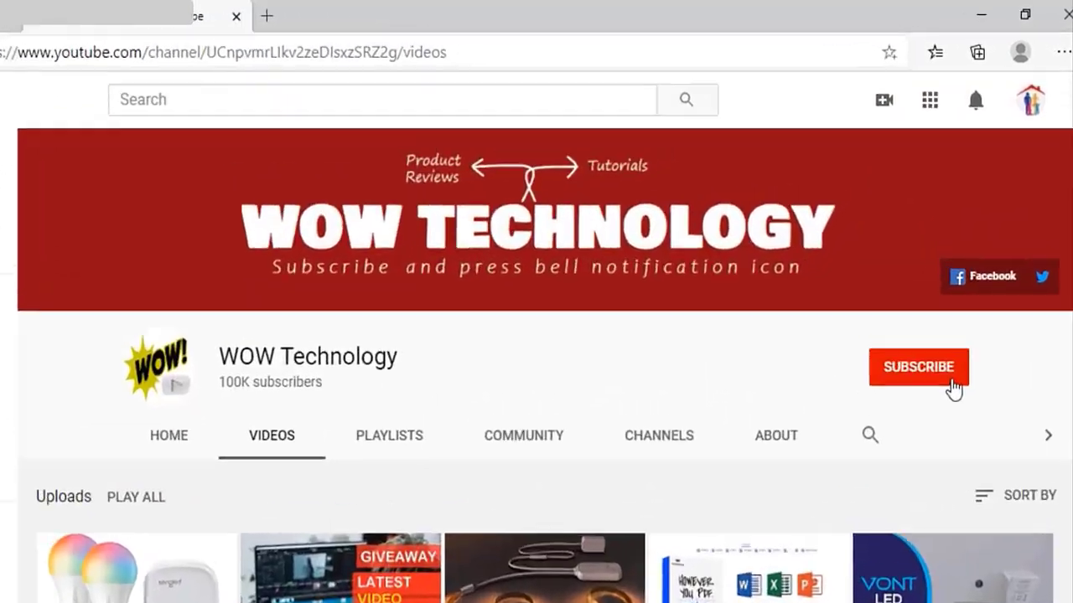
- Subscribe to the WOW Technology YouTube channel
click(953, 384)
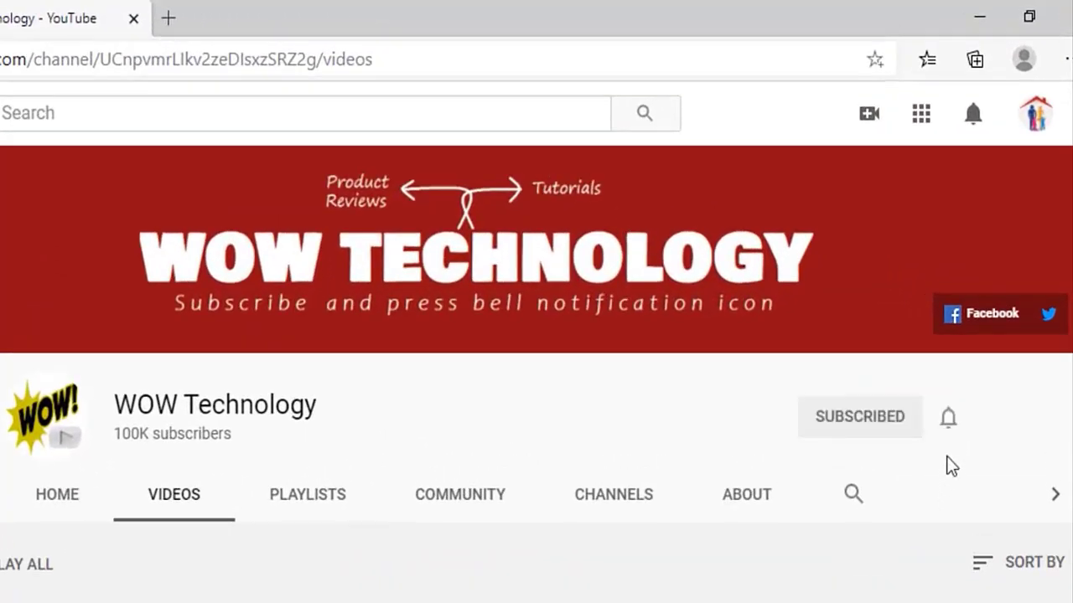